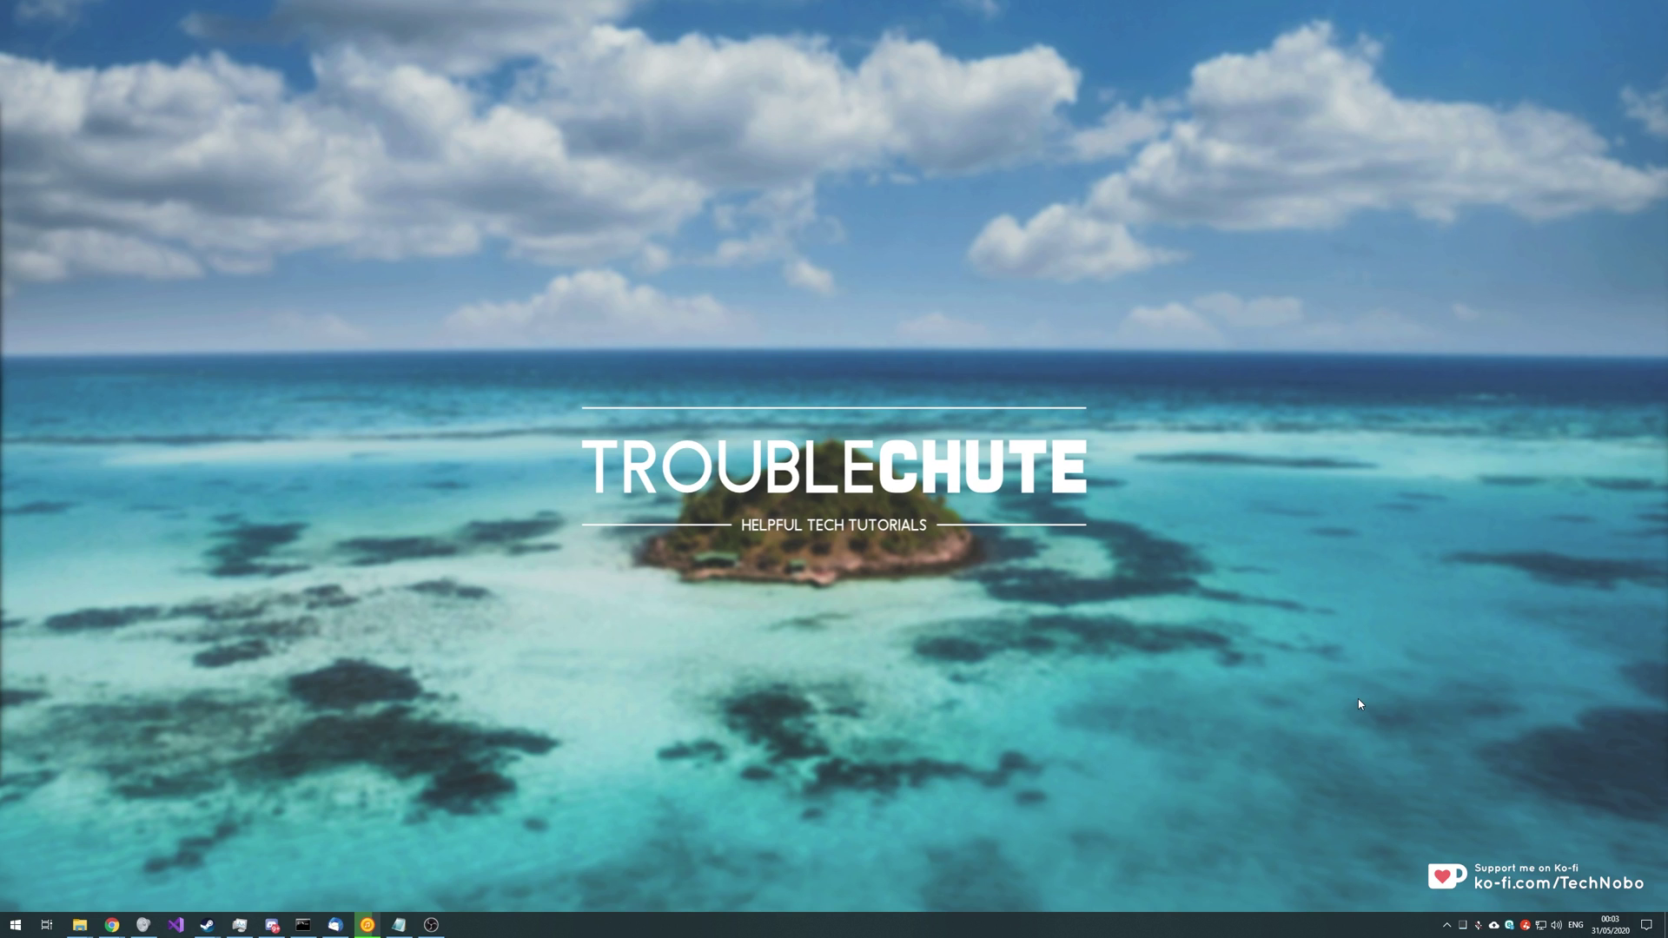
Check the Input 1/2 microphone's recording level in Sound properties, leaving it at 100
right_click(1556, 925)
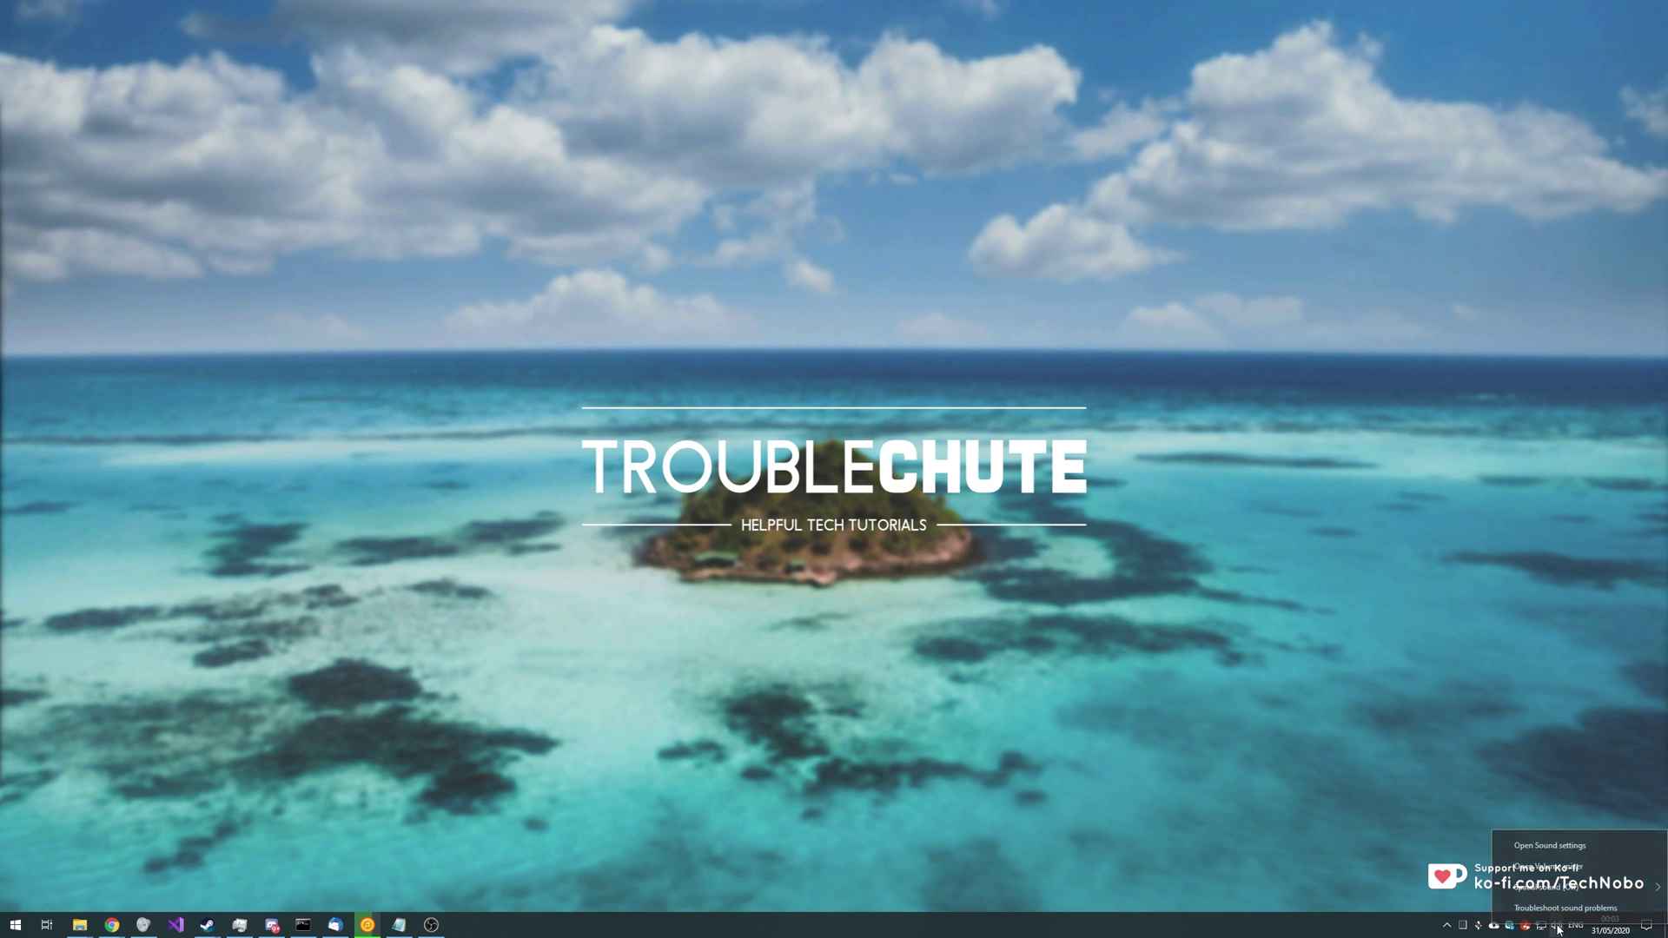
left_click(1550, 845)
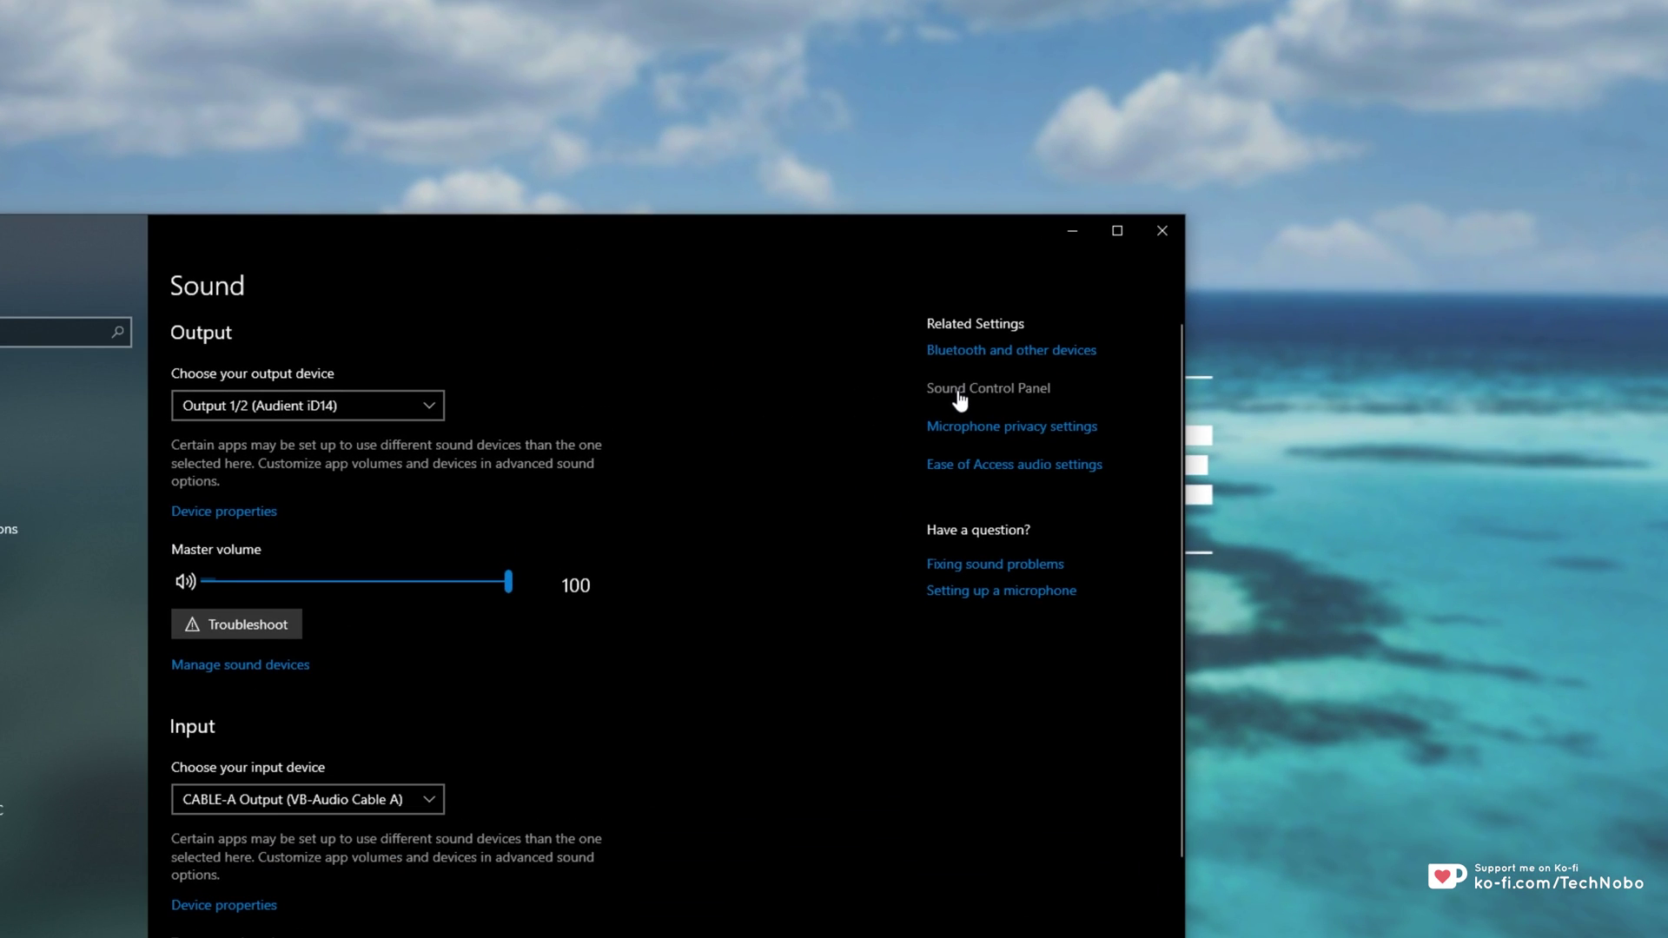
left_click(959, 393)
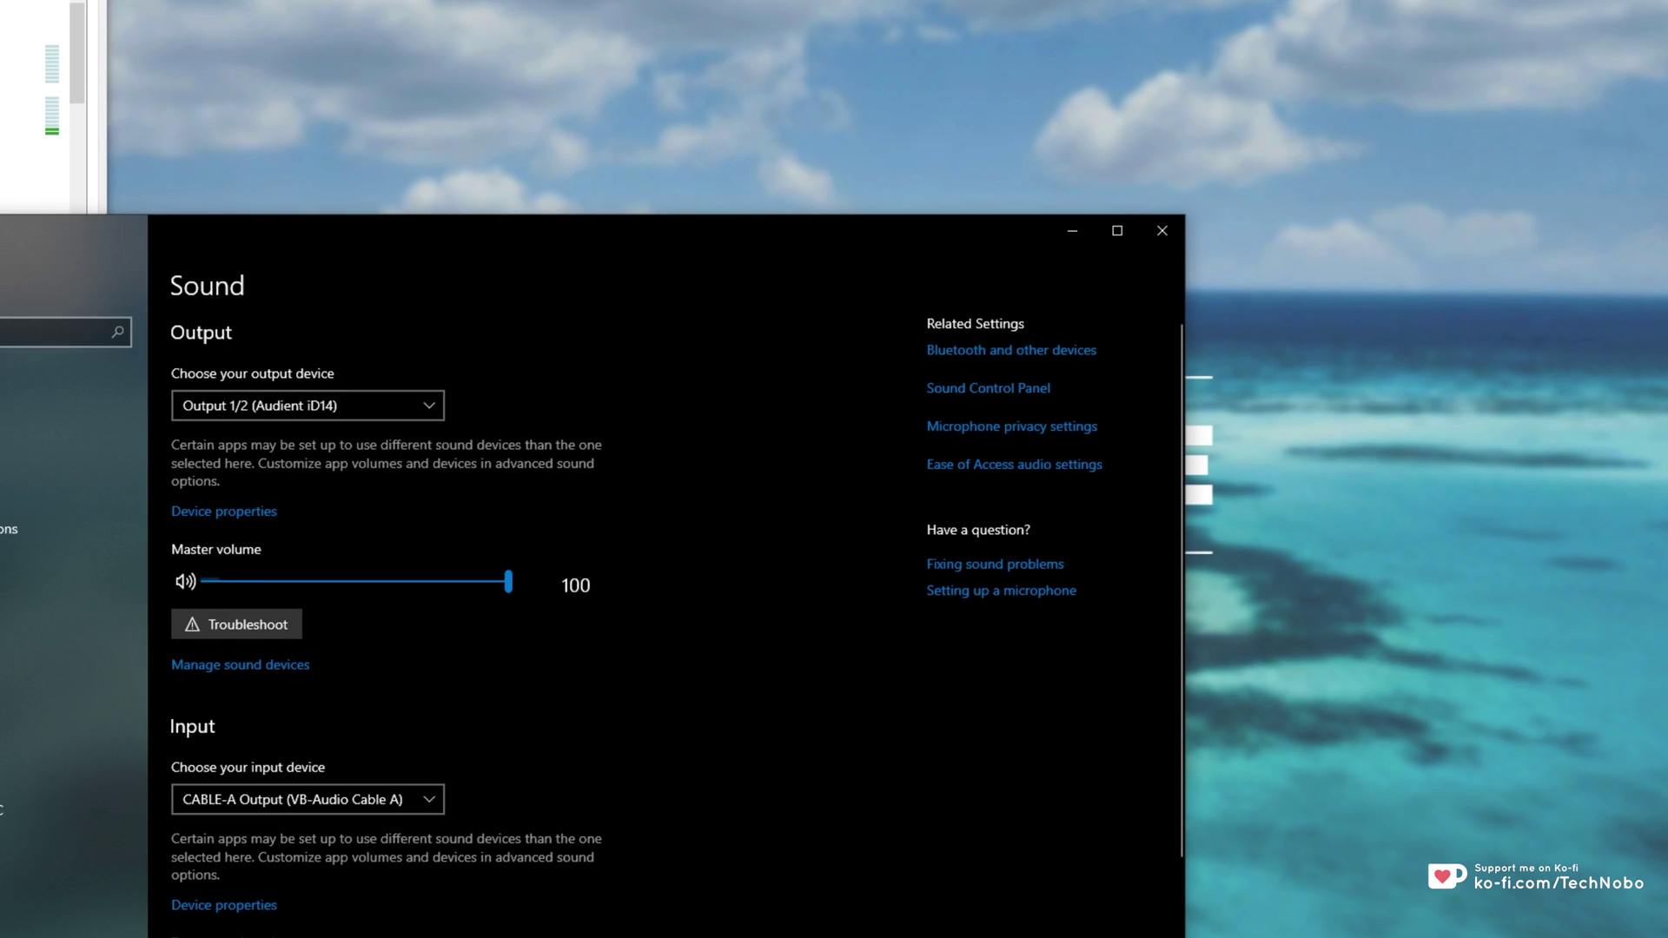
right_click(896, 313)
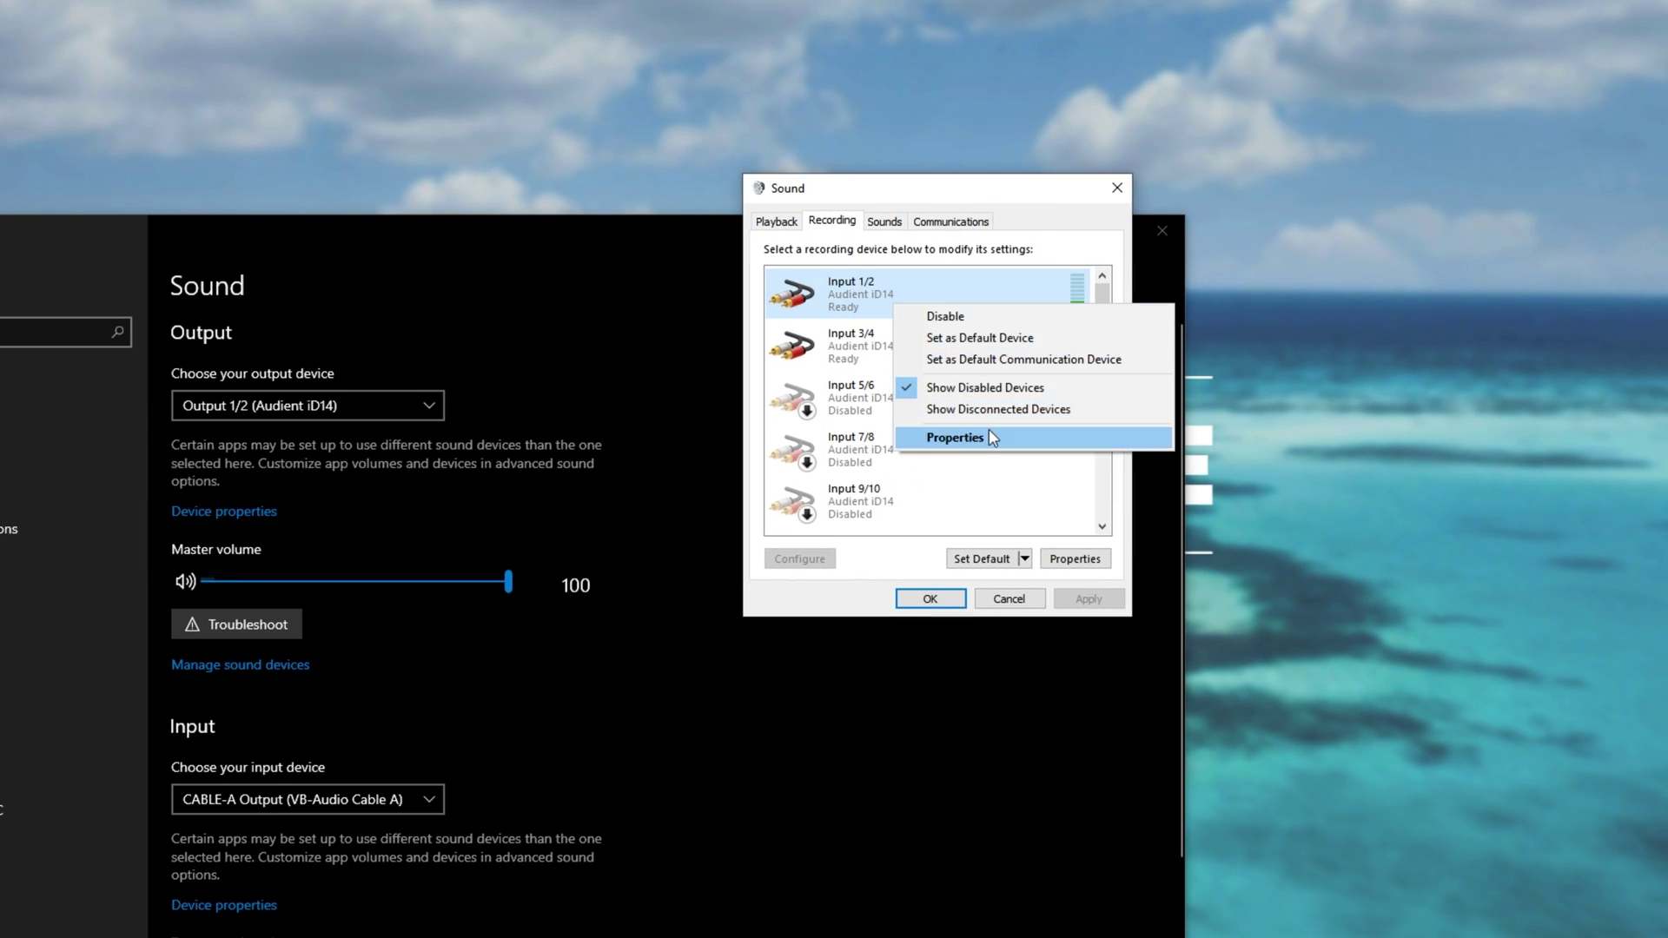
left_click(955, 435)
left_click(892, 296)
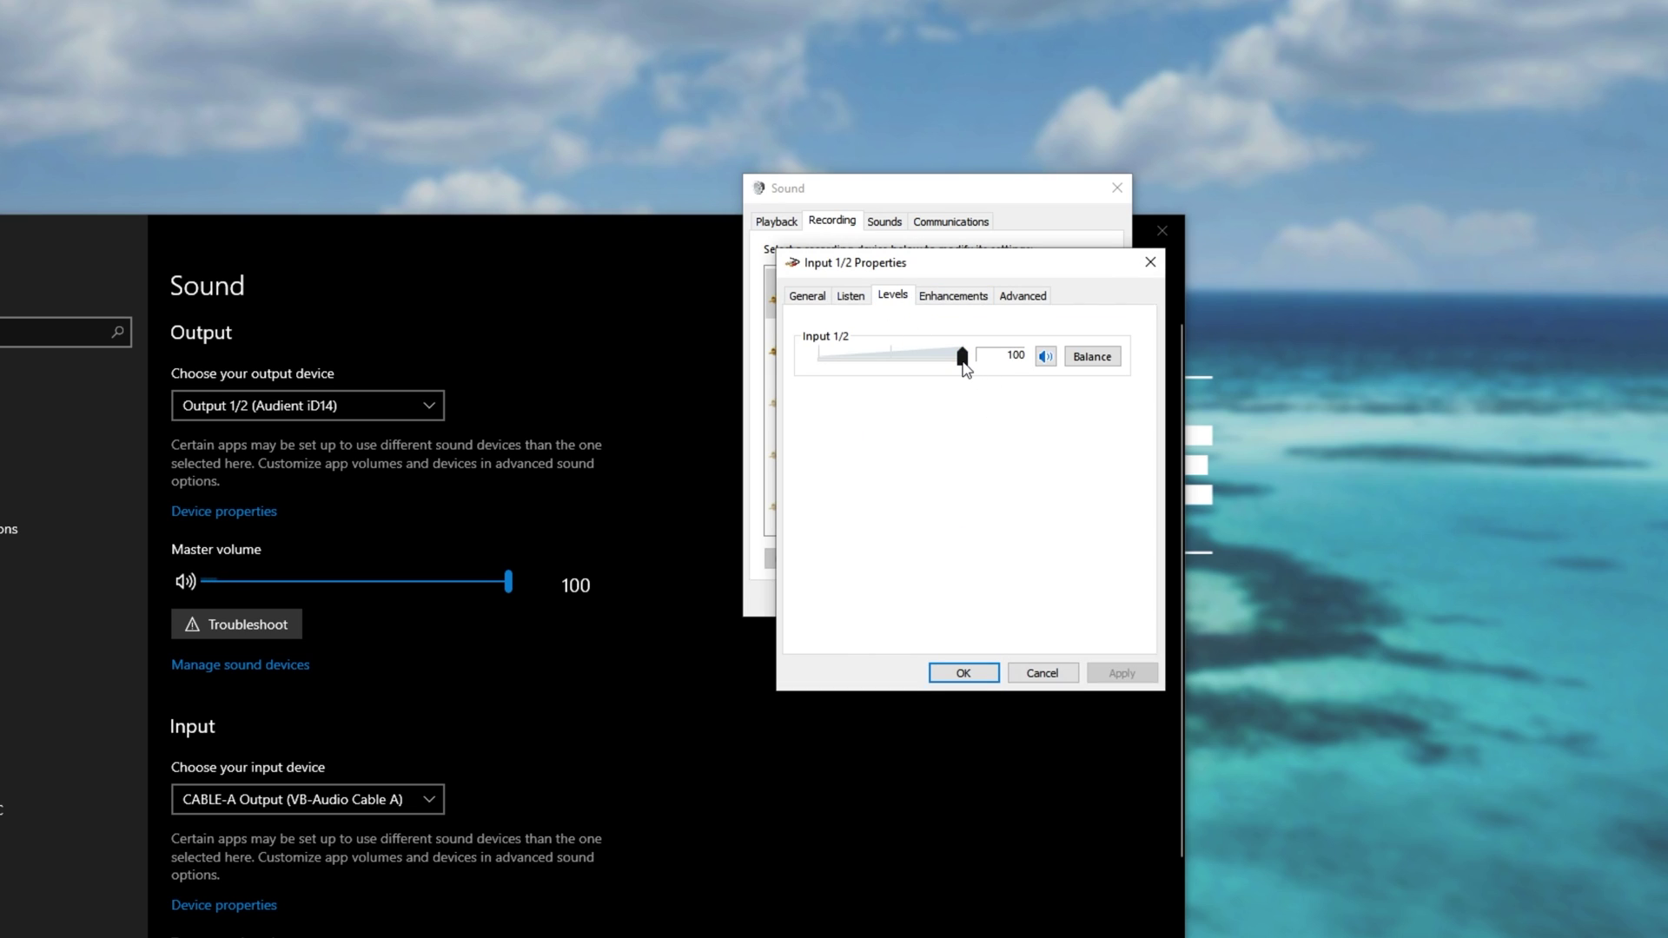
left_click_drag(956, 274, 803, 305)
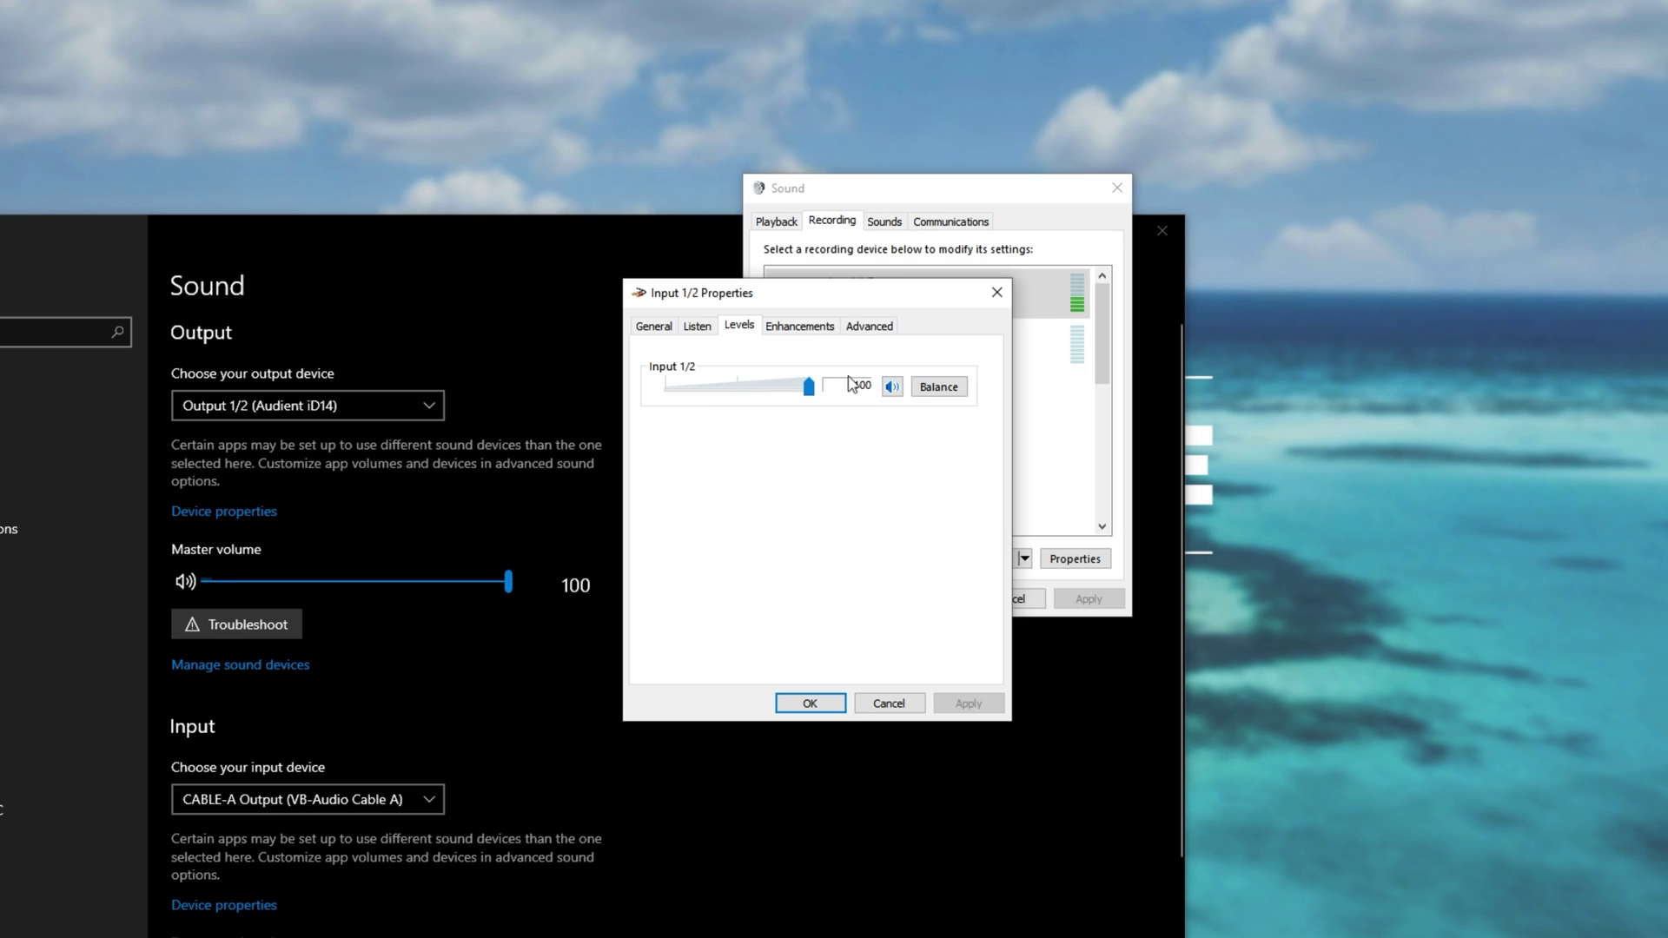
left_click_drag(836, 295, 827, 305)
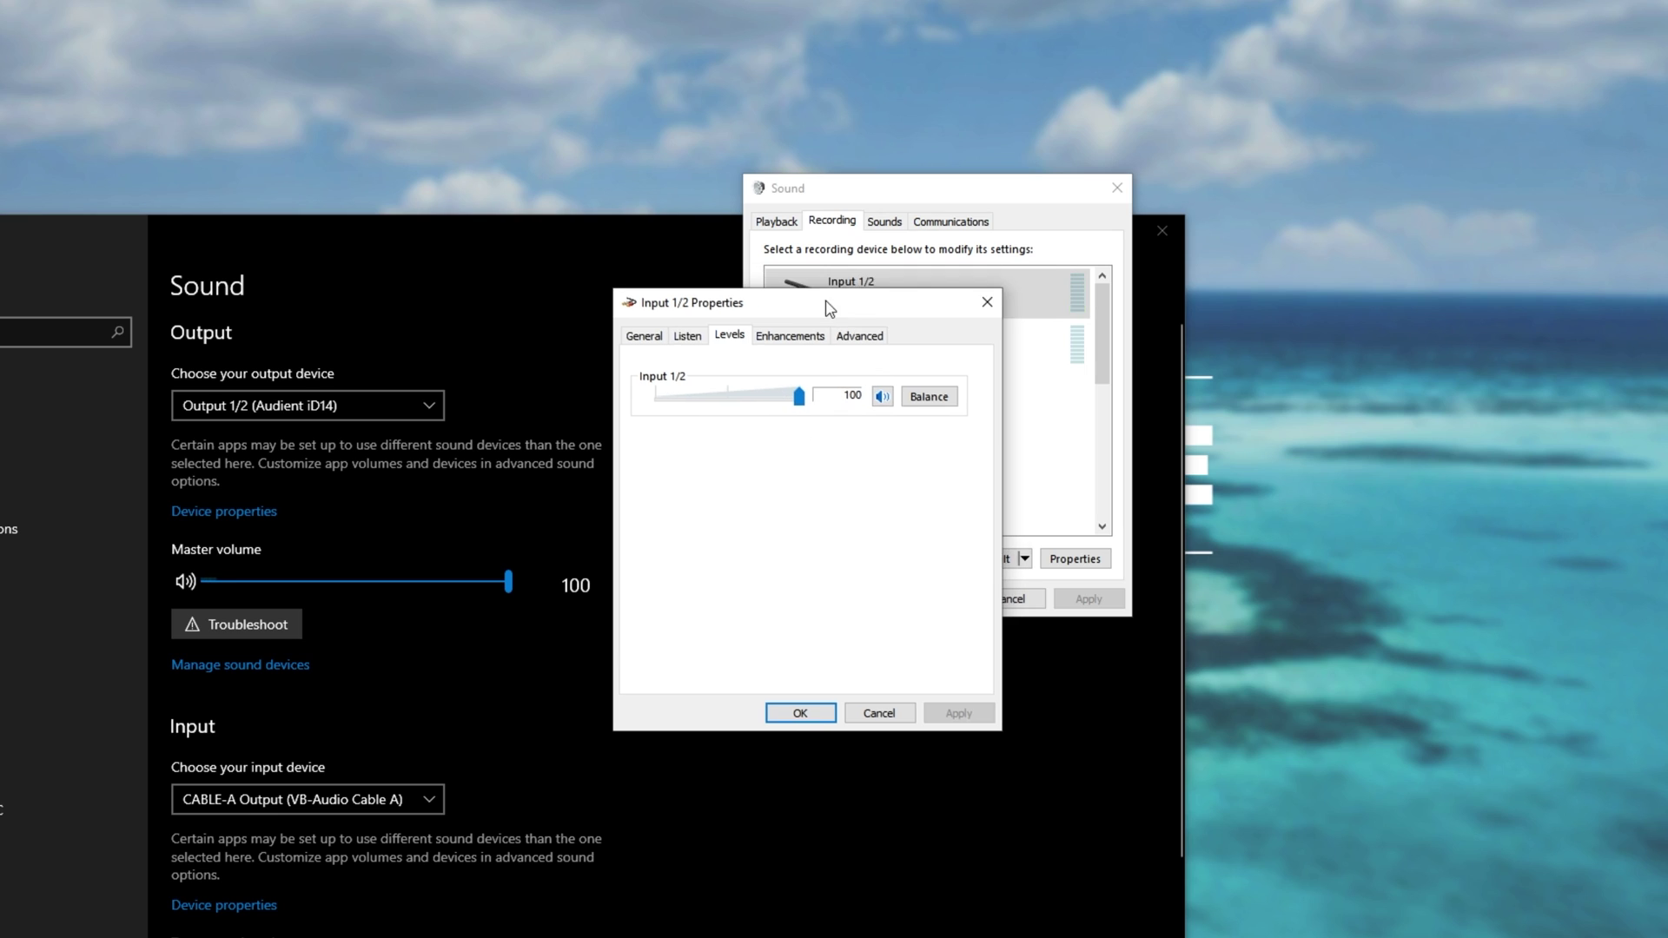
left_click(799, 712)
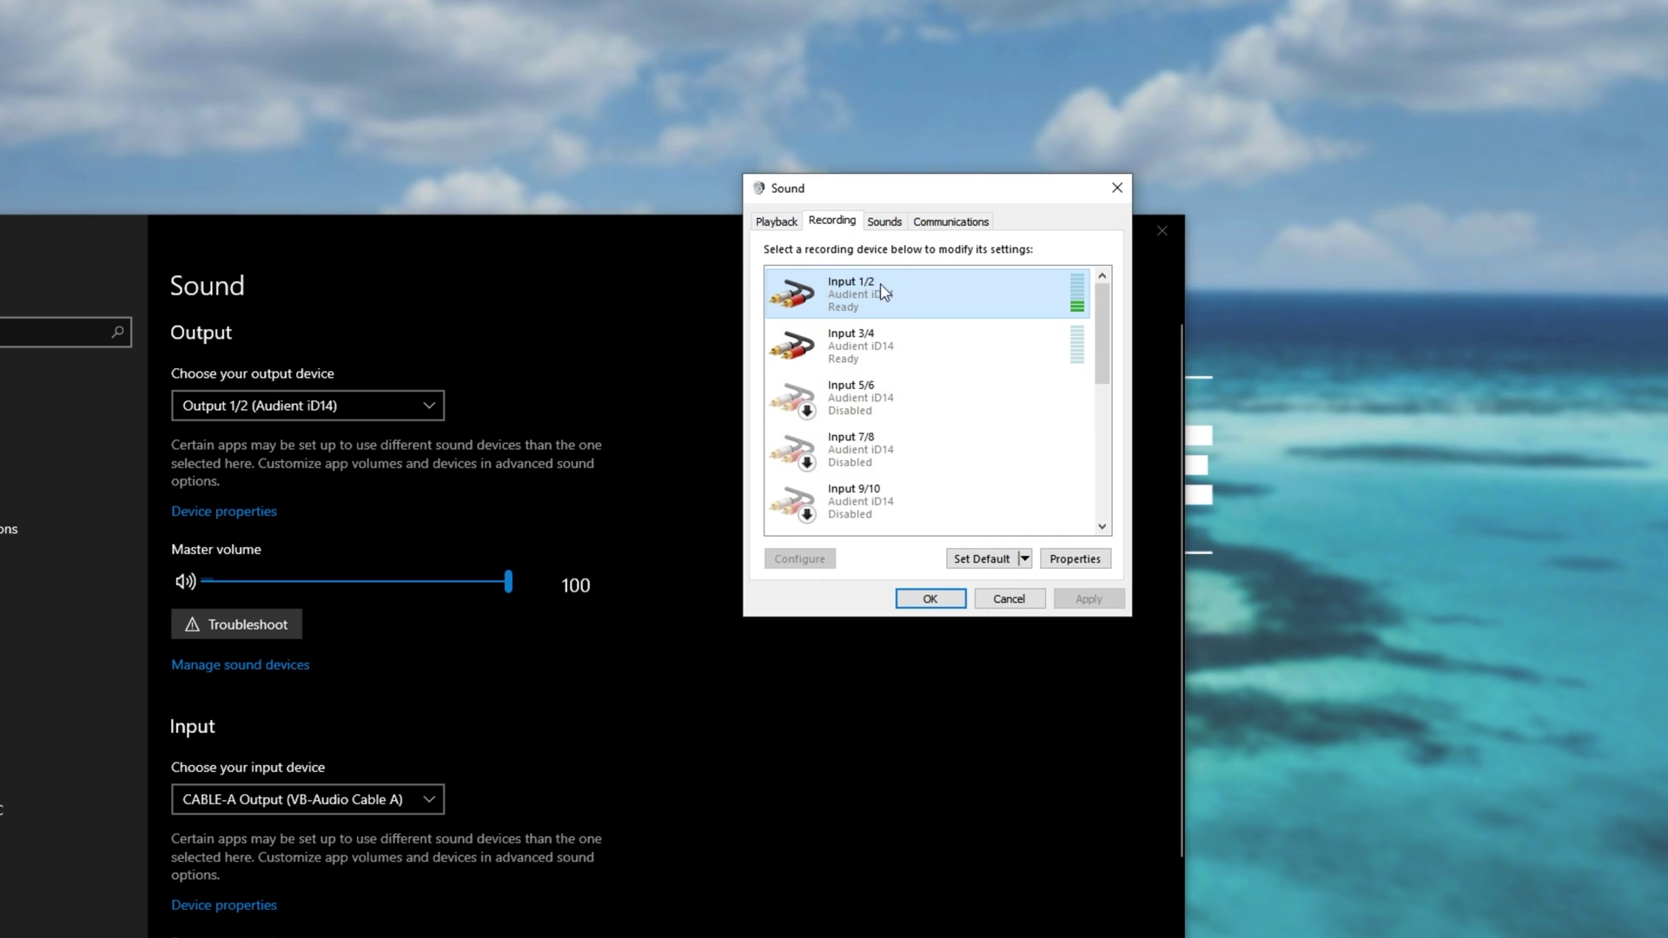
Close the Sound settings window and the Sound control panel
left_click_drag(885, 198, 782, 216)
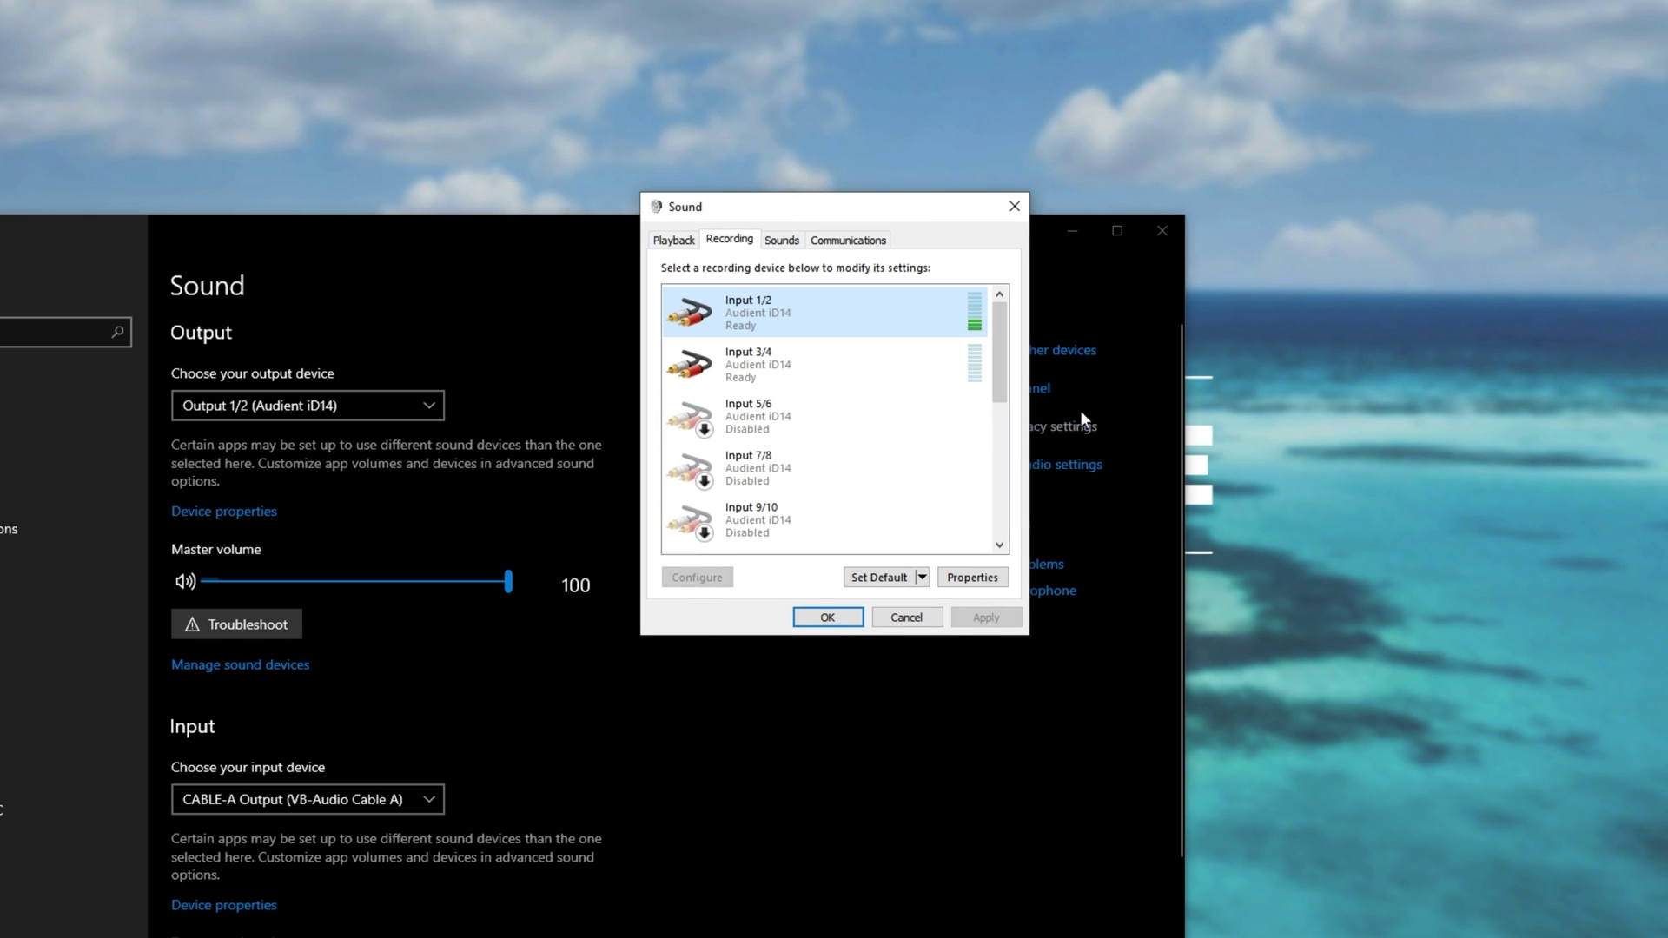
left_click(1156, 241)
left_click(1156, 240)
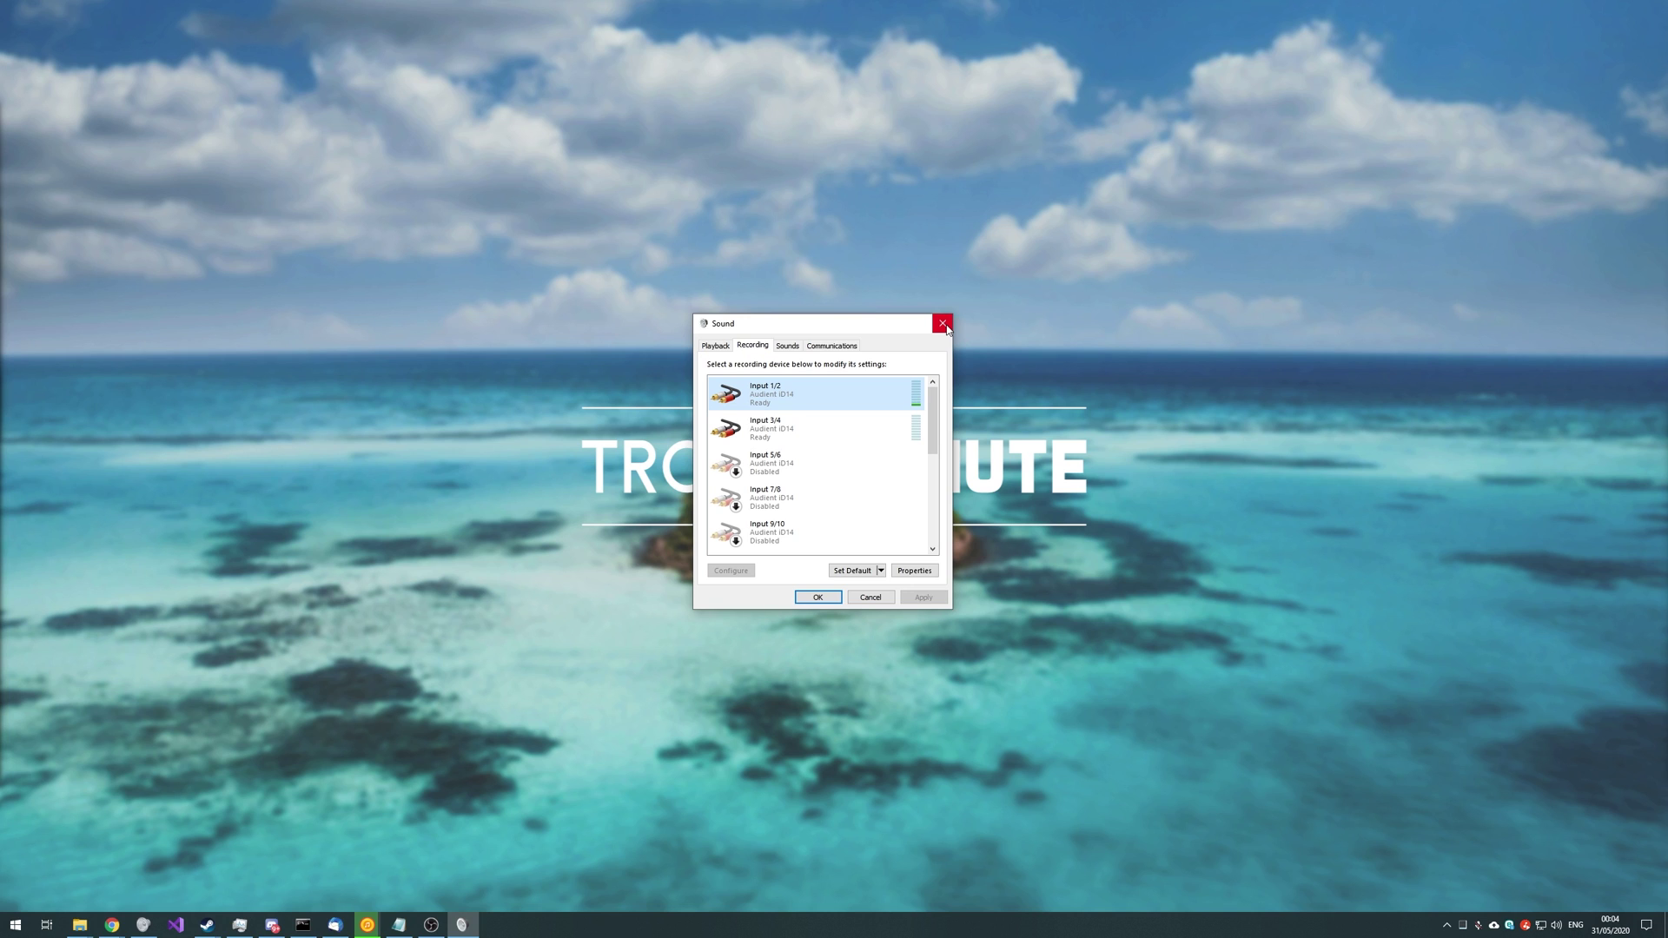
left_click(943, 325)
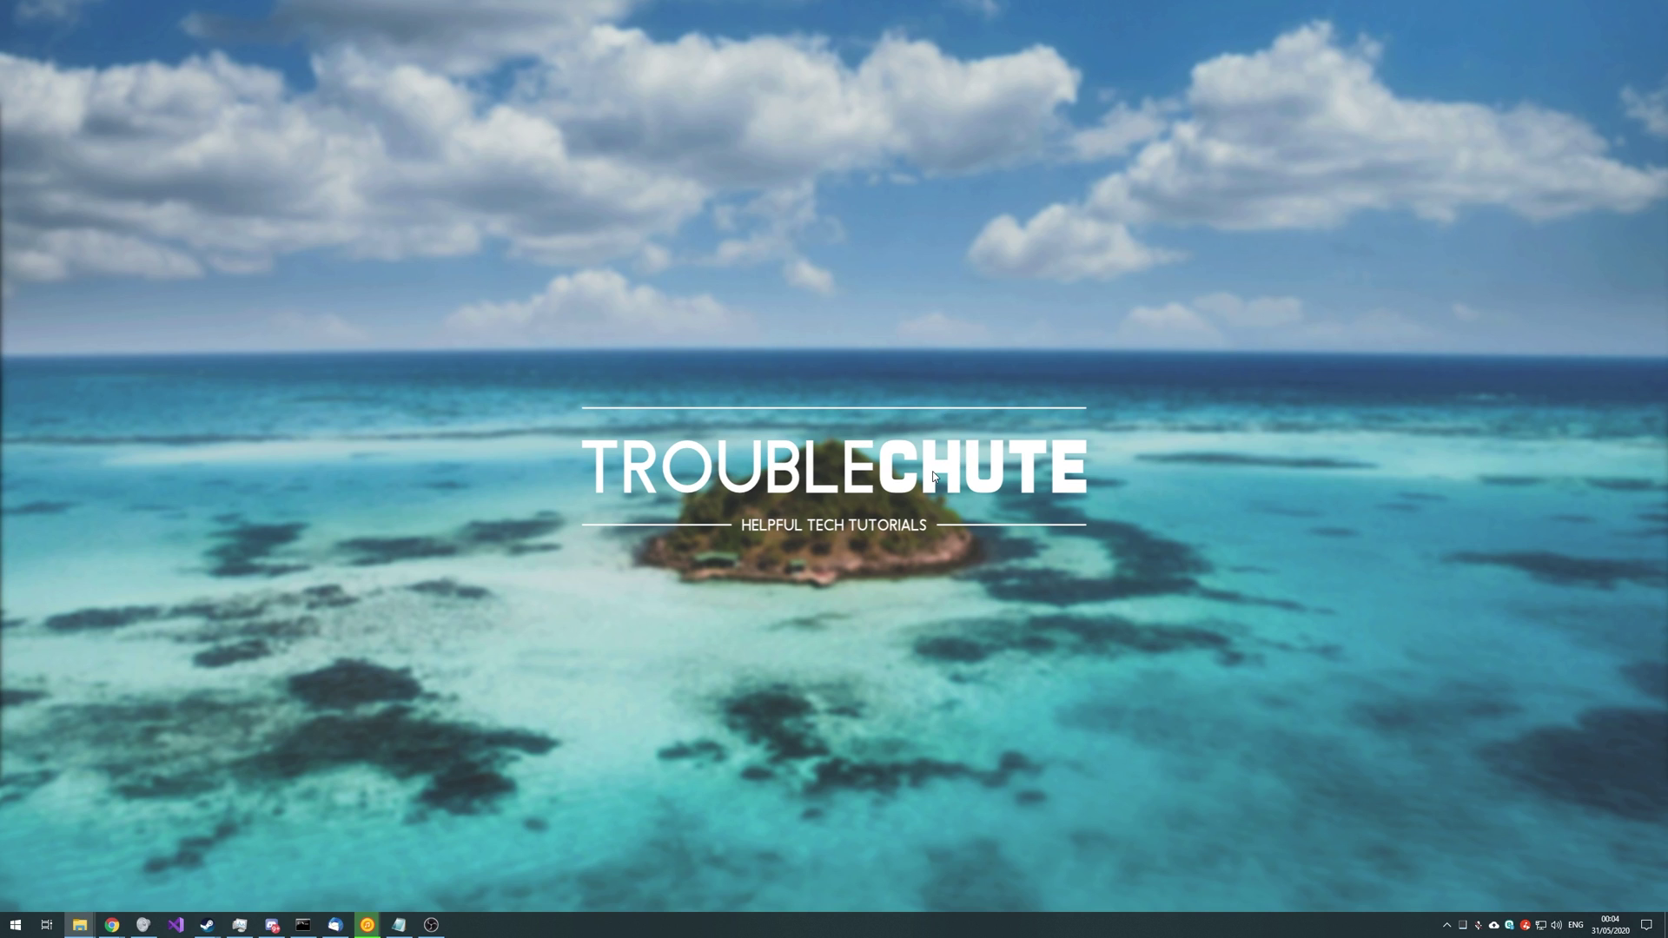
Put a Steam shortcut on the desktop and open its file location
left_click_drag(206, 924, 857, 413)
right_click(852, 421)
left_click(921, 515)
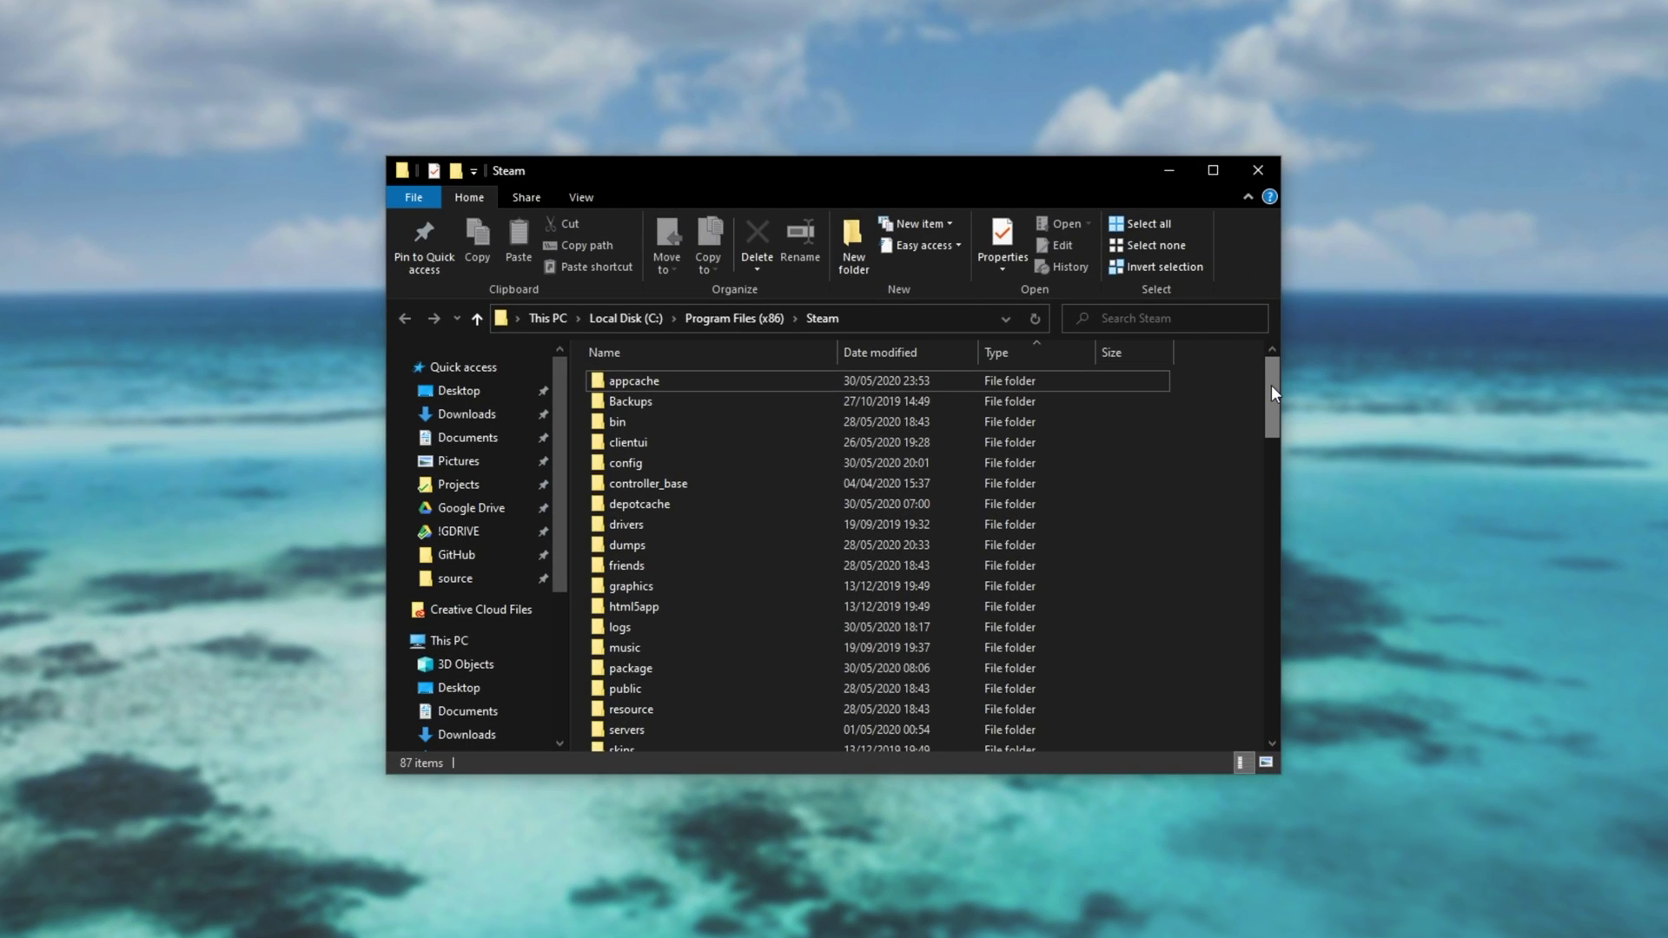
Open the userdata folder in the Steam install directory
left_click_drag(1270, 384, 1270, 478)
scroll(804, 555, "up", 8)
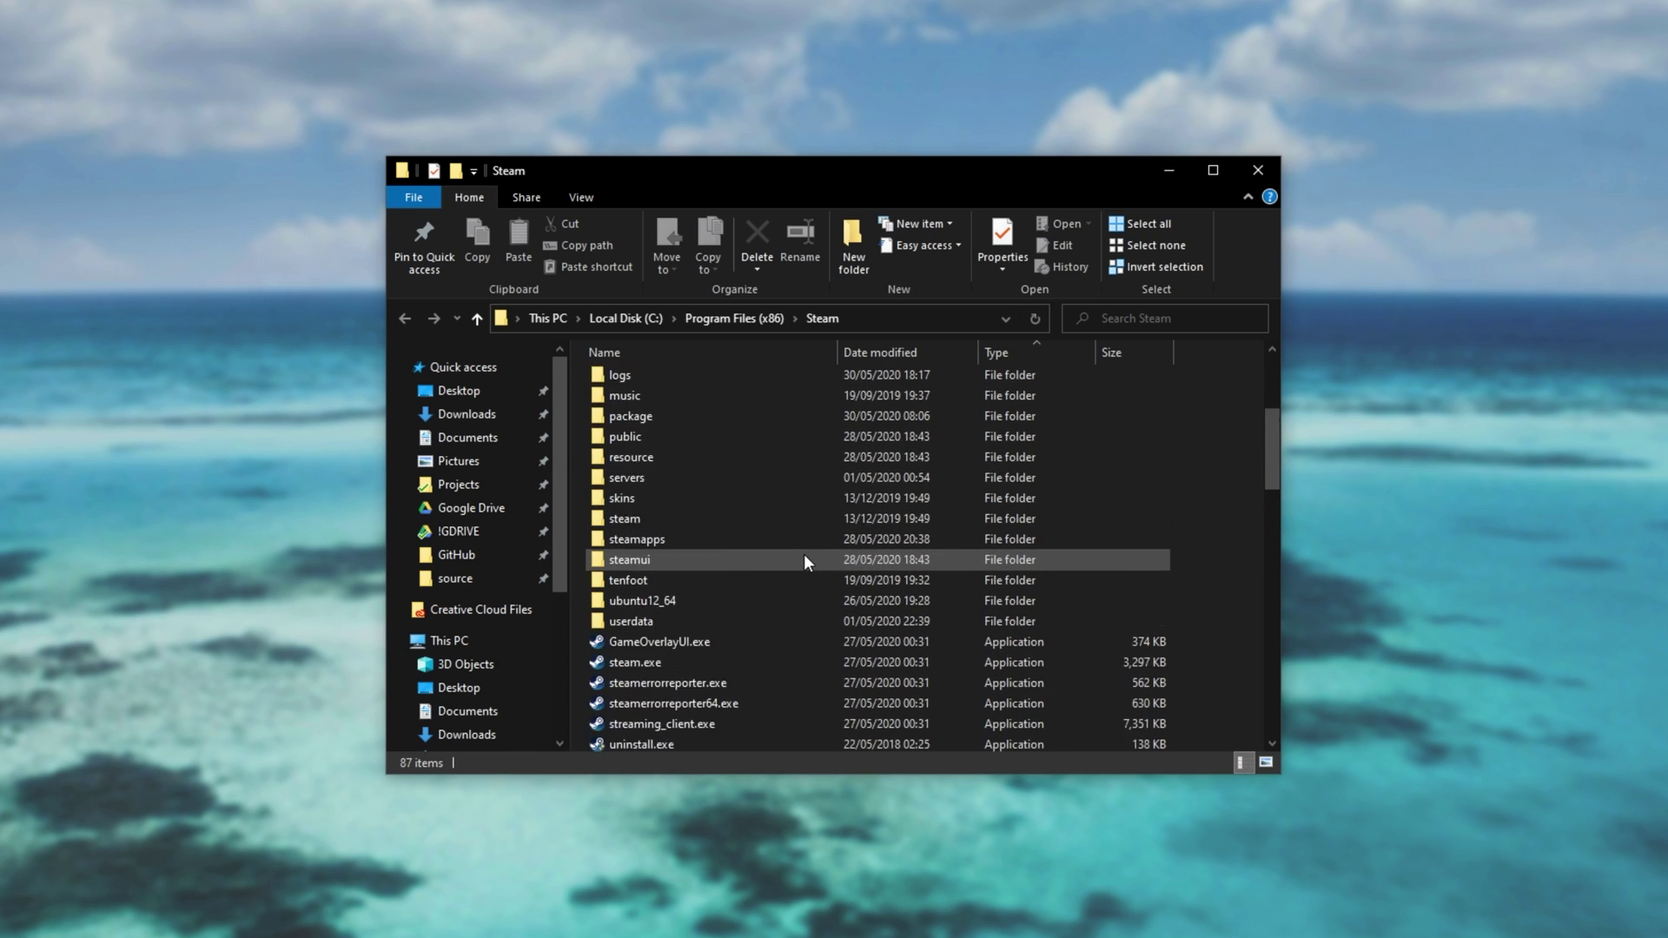
scroll(964, 520, "down", 3)
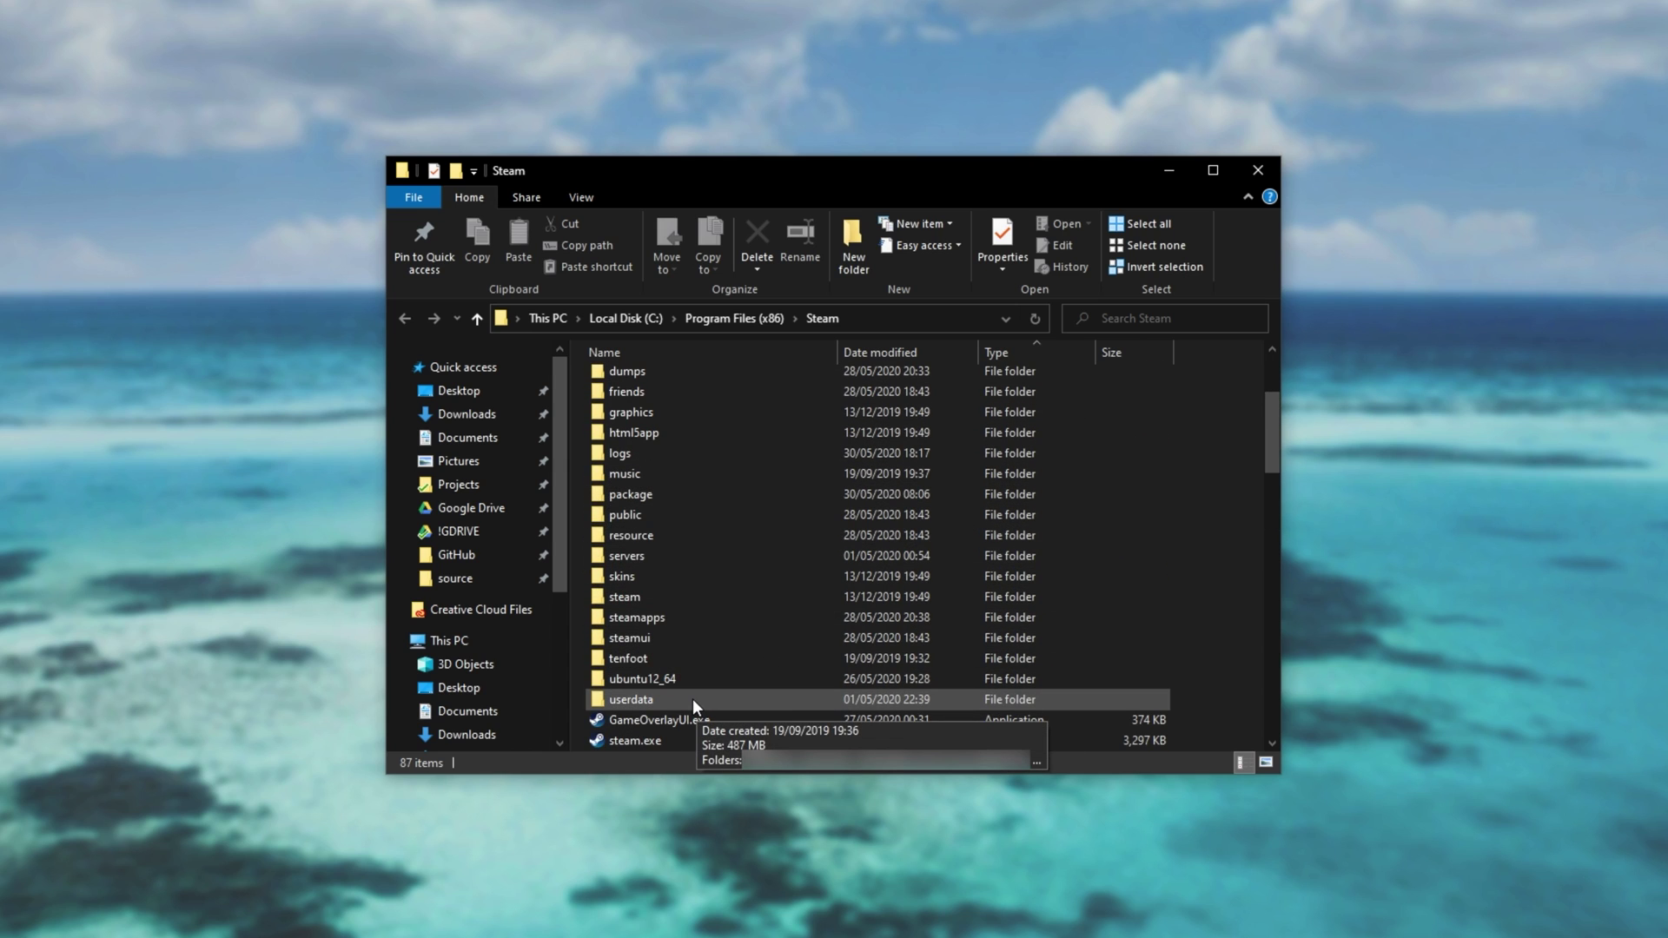
double_click(692, 699)
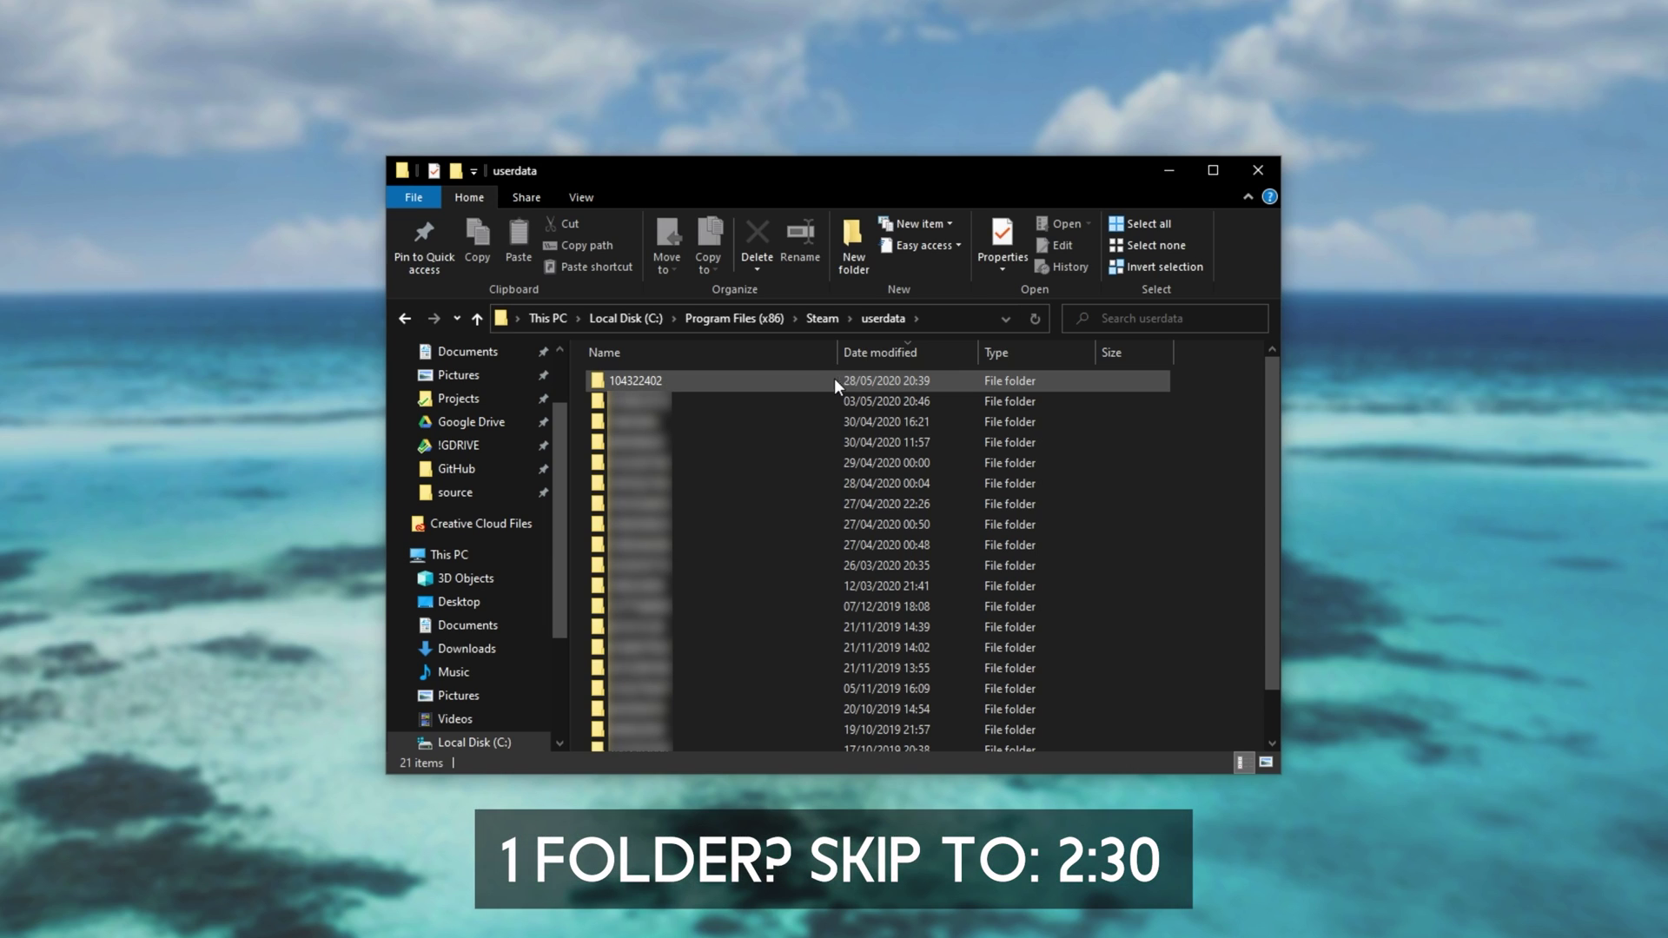
mouse_move(808, 379)
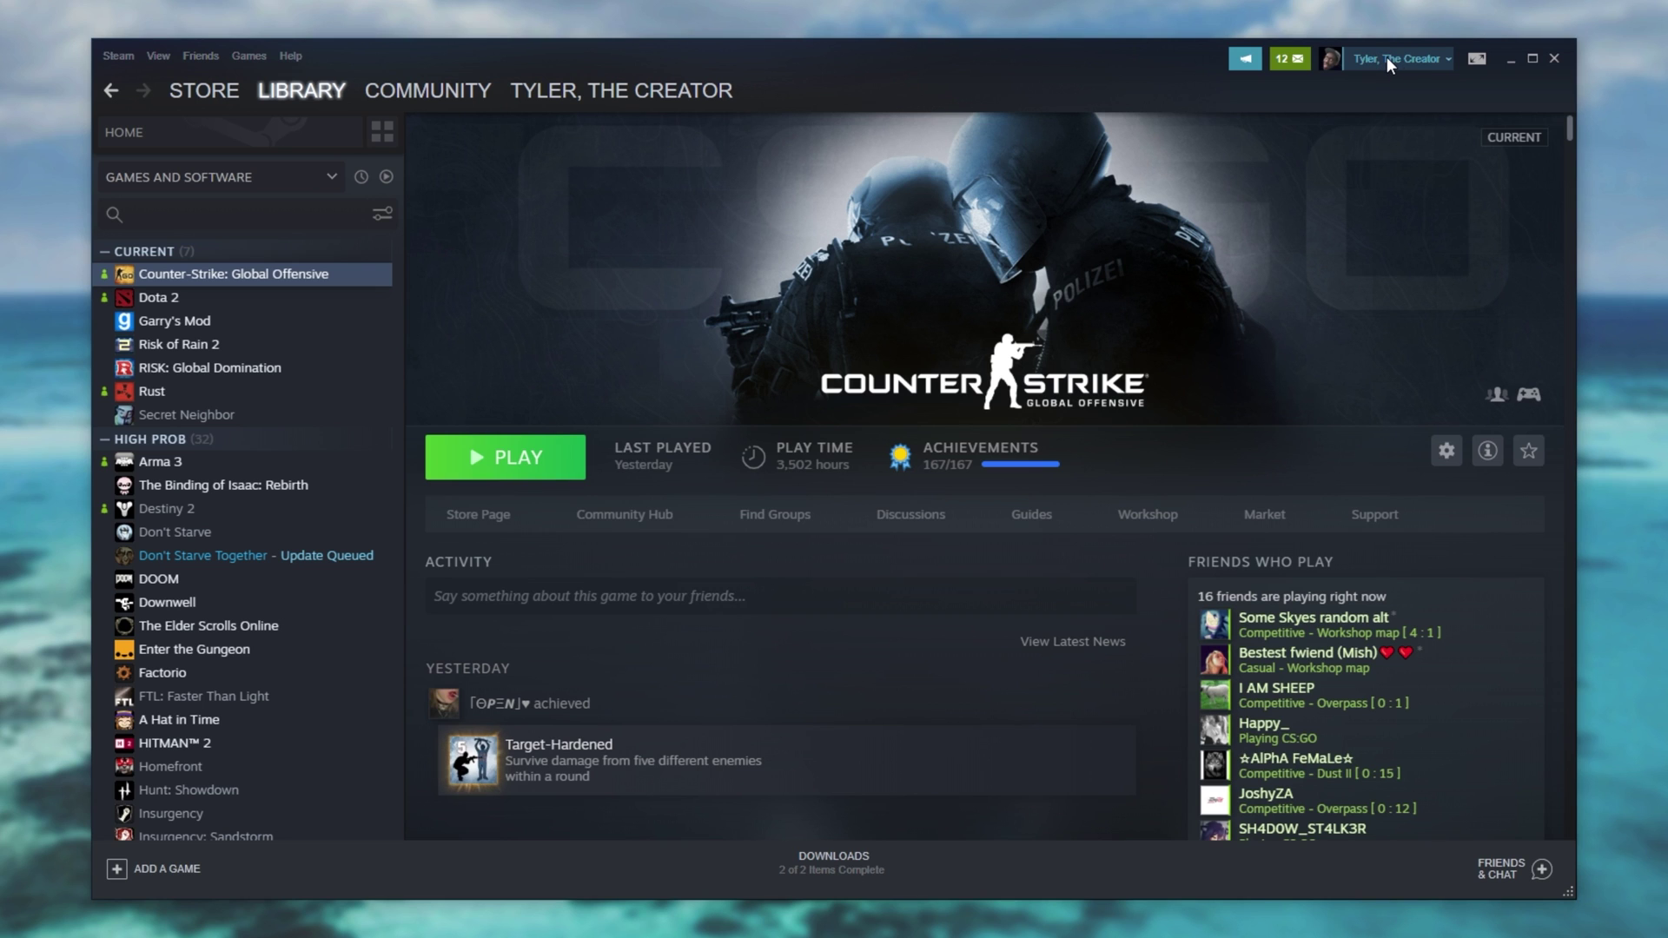
Open your Steam profile from the account menu and copy its page URL
left_click(1387, 56)
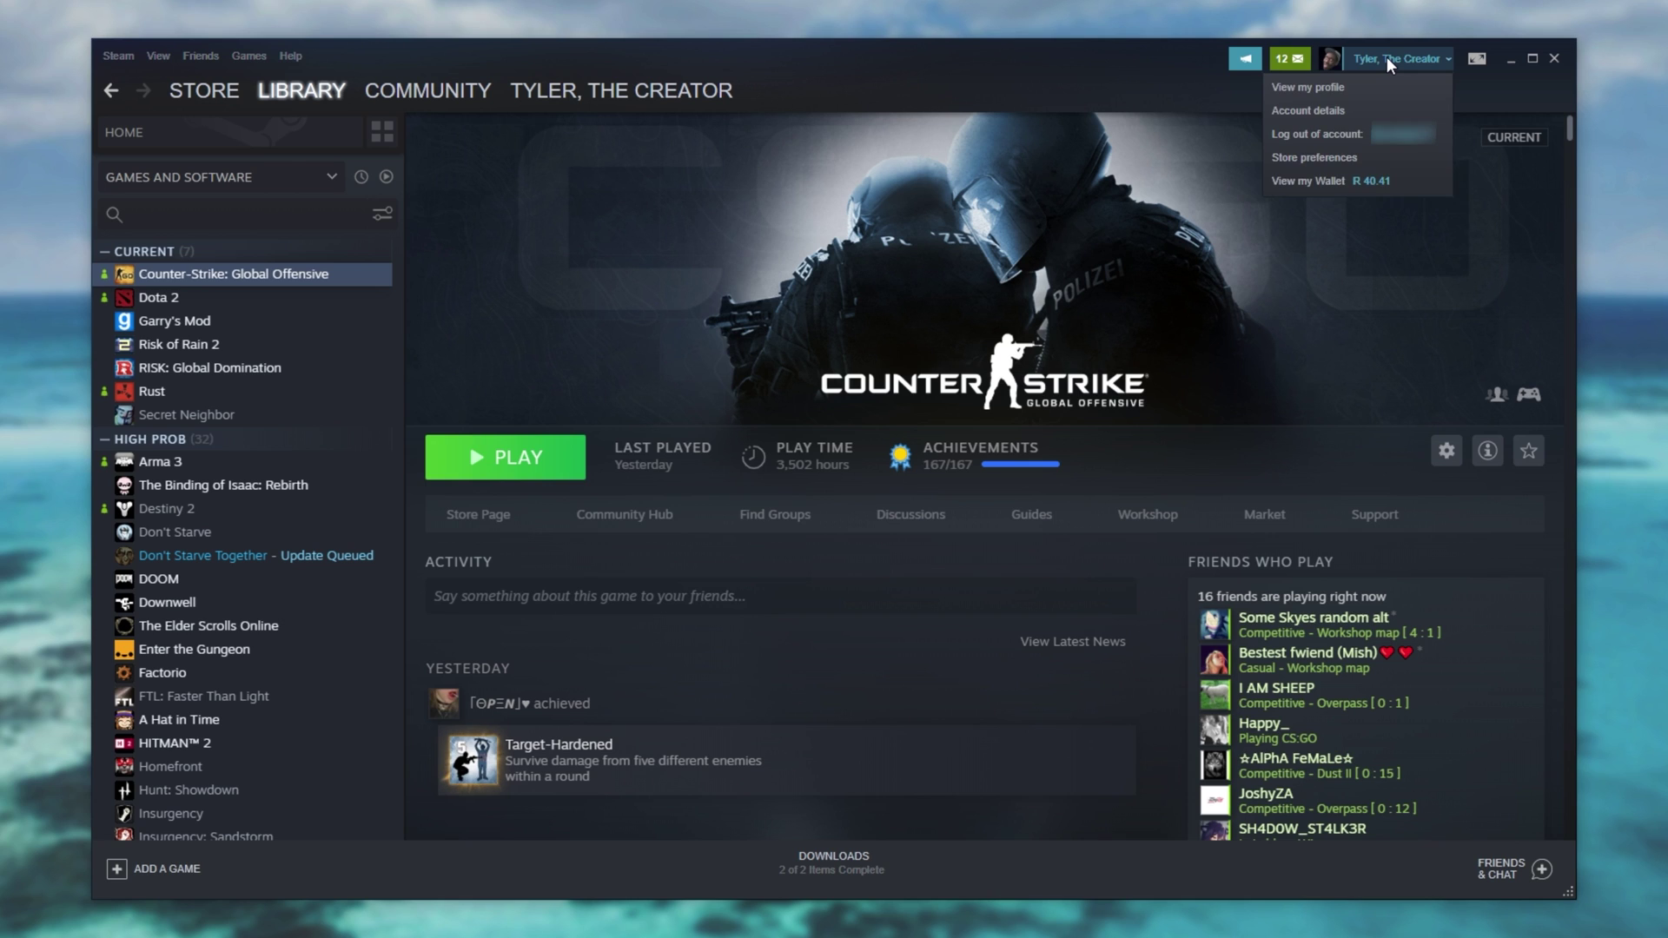
left_click(1343, 82)
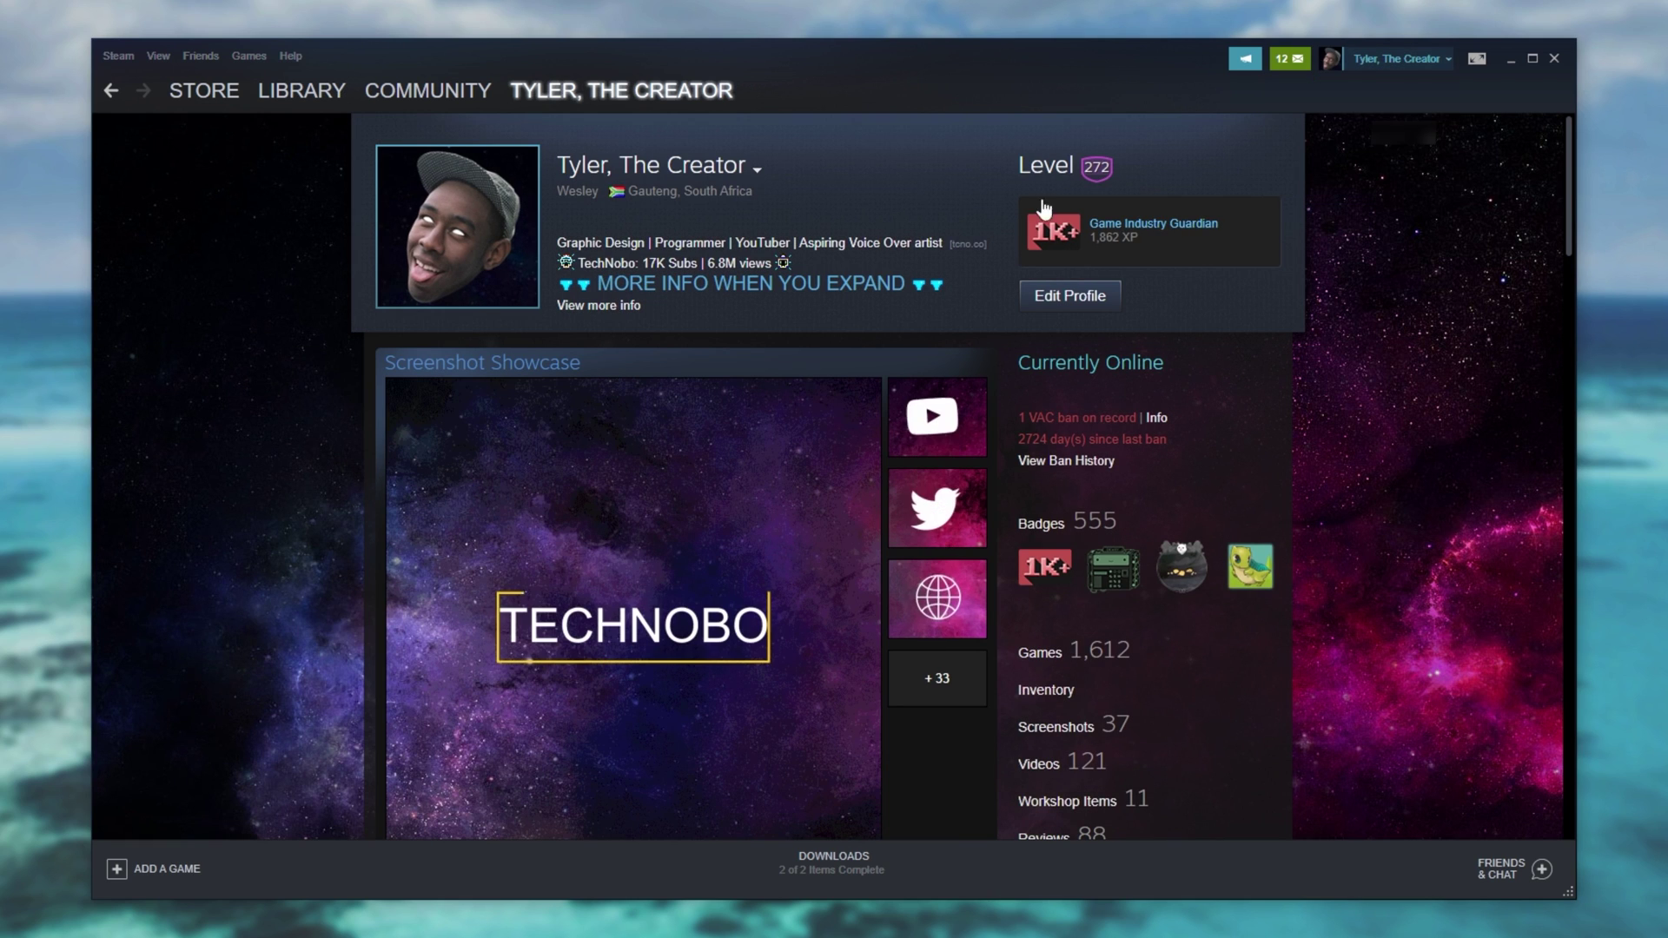
right_click(825, 206)
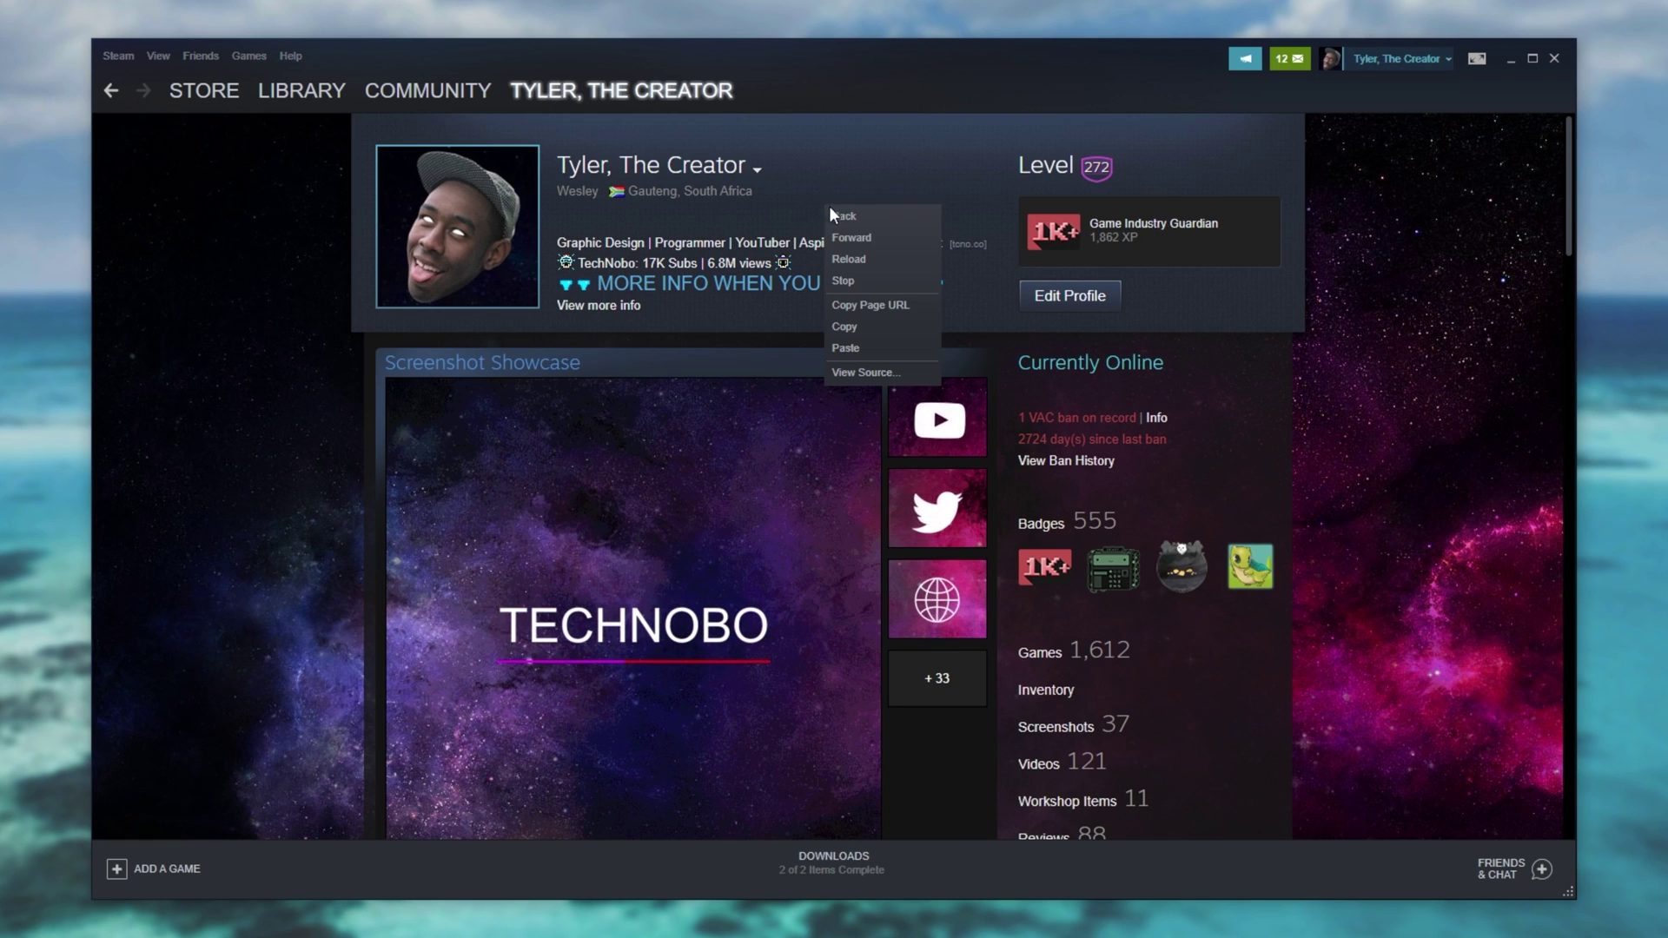
left_click(905, 315)
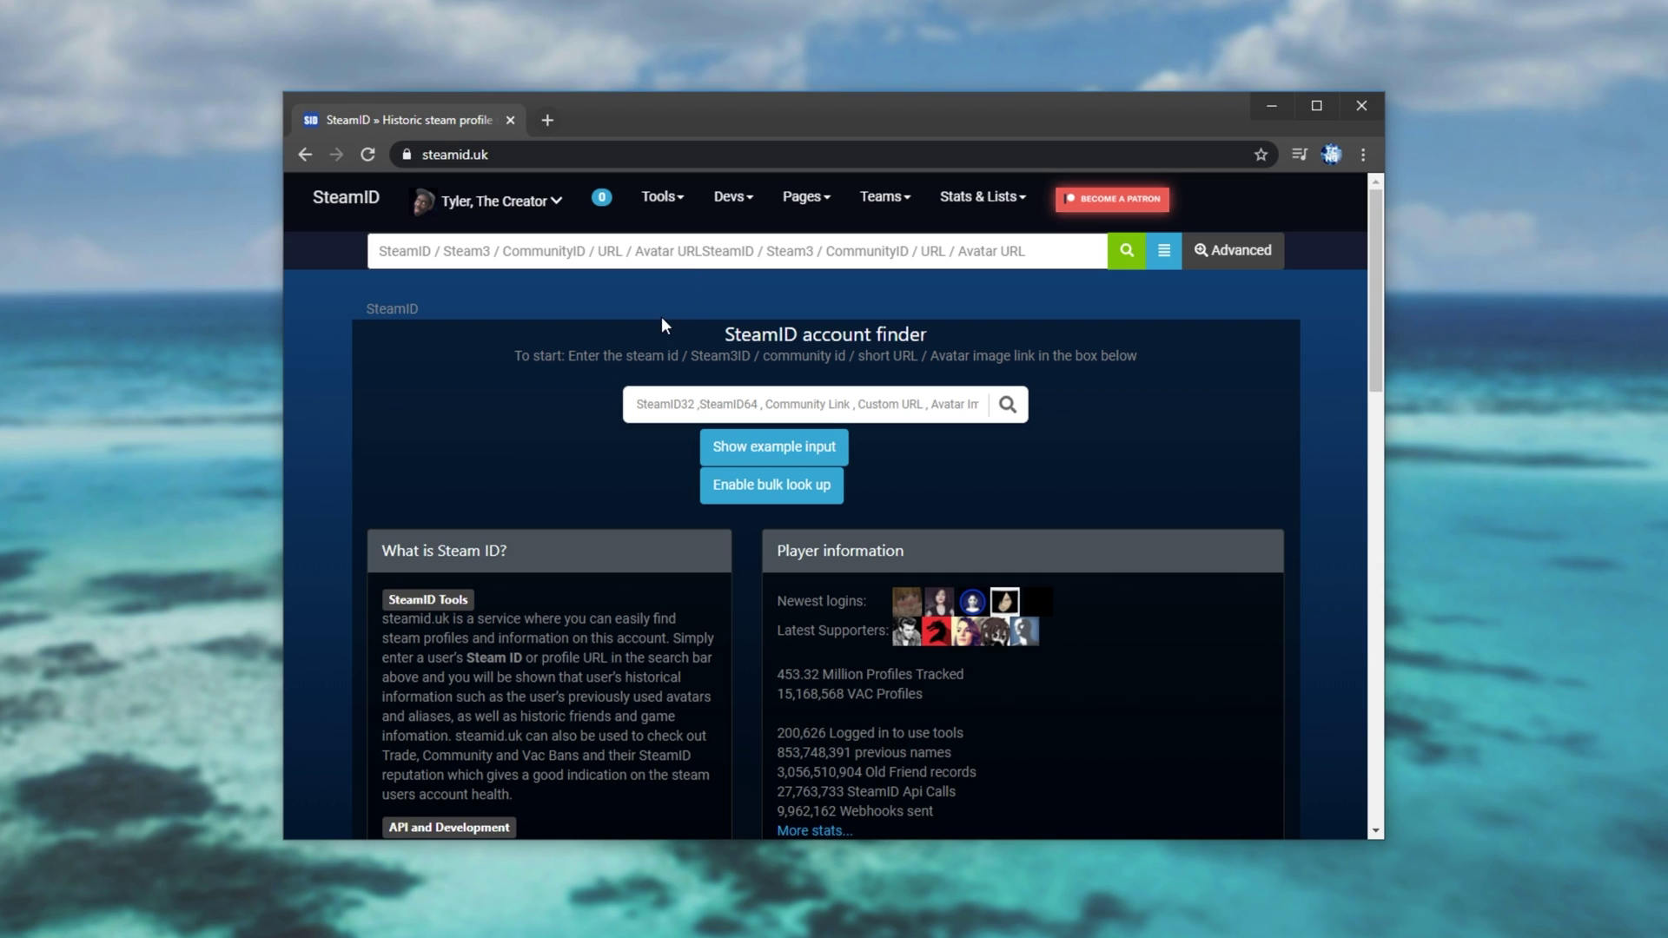
Paste the profile URL into the steamid.uk account finder and look up the account
left_click(812, 251)
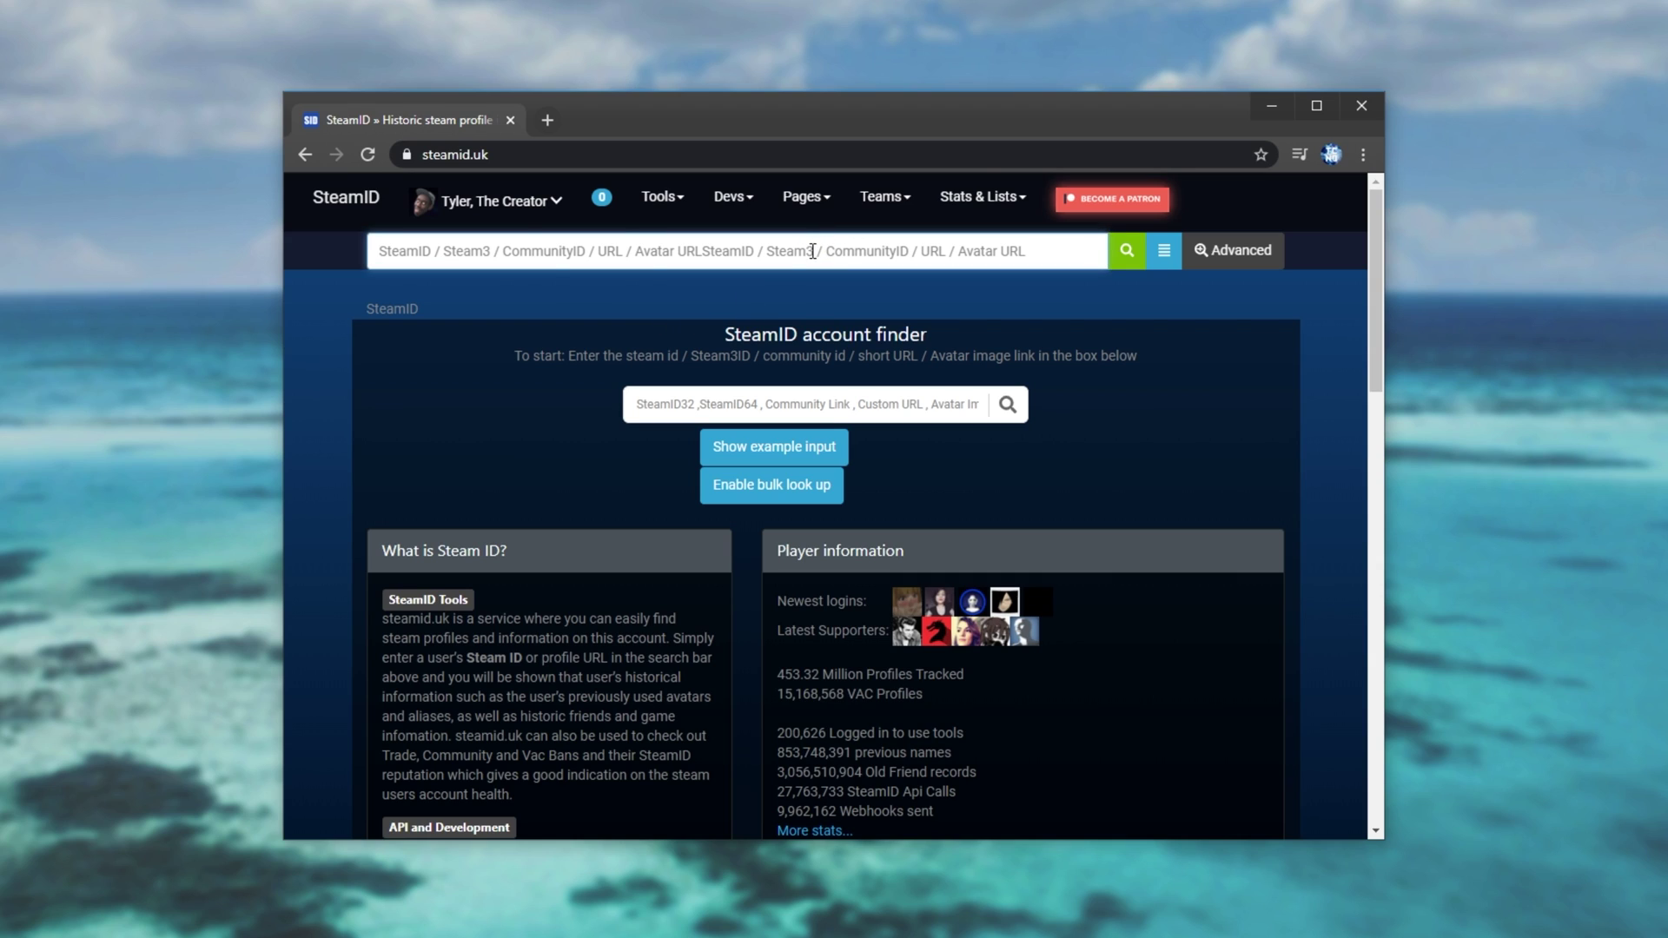
key("ctrl+v")
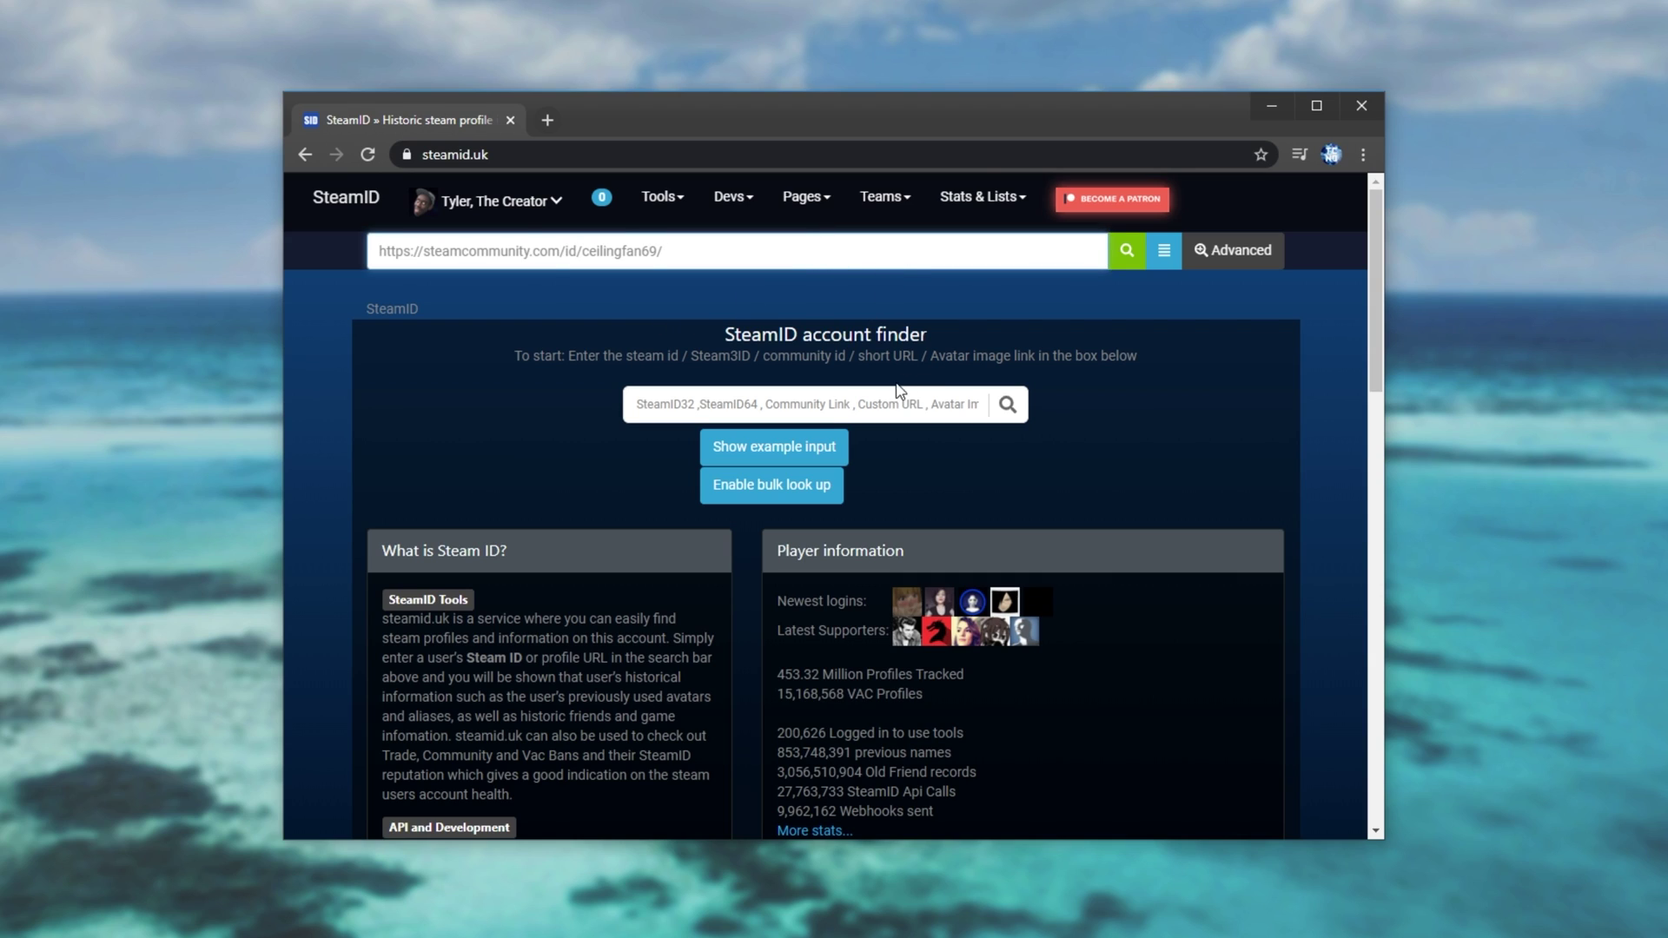
left_click(869, 403)
key("ctrl+v")
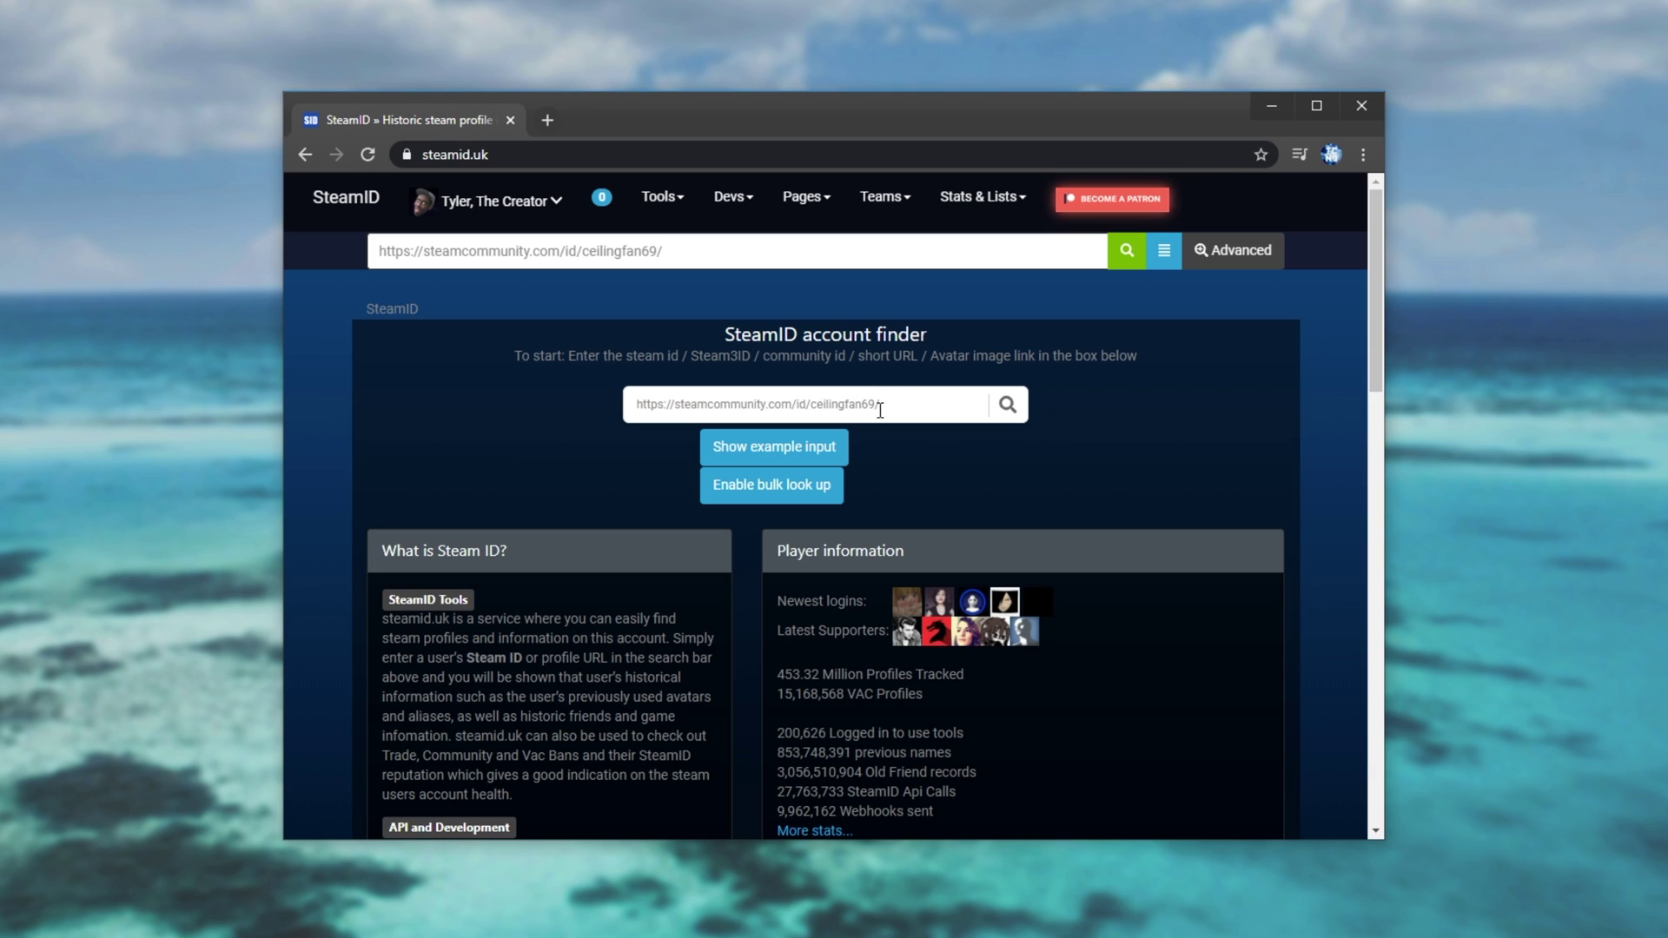
left_click(1007, 404)
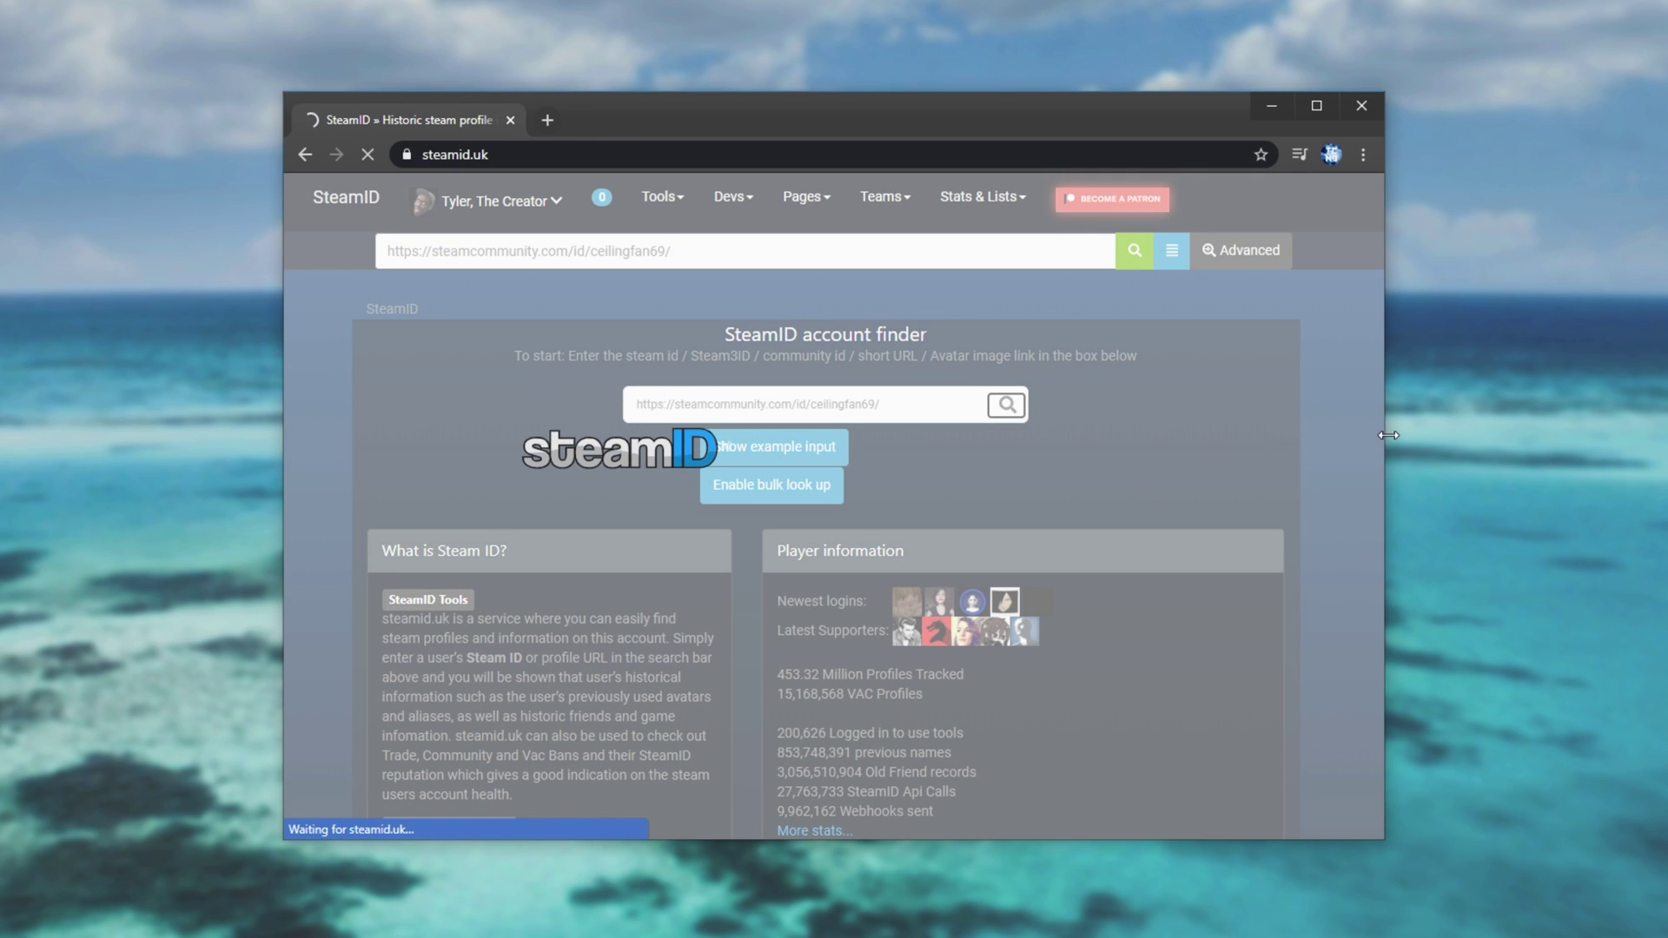
left_click_drag(1388, 435, 1516, 434)
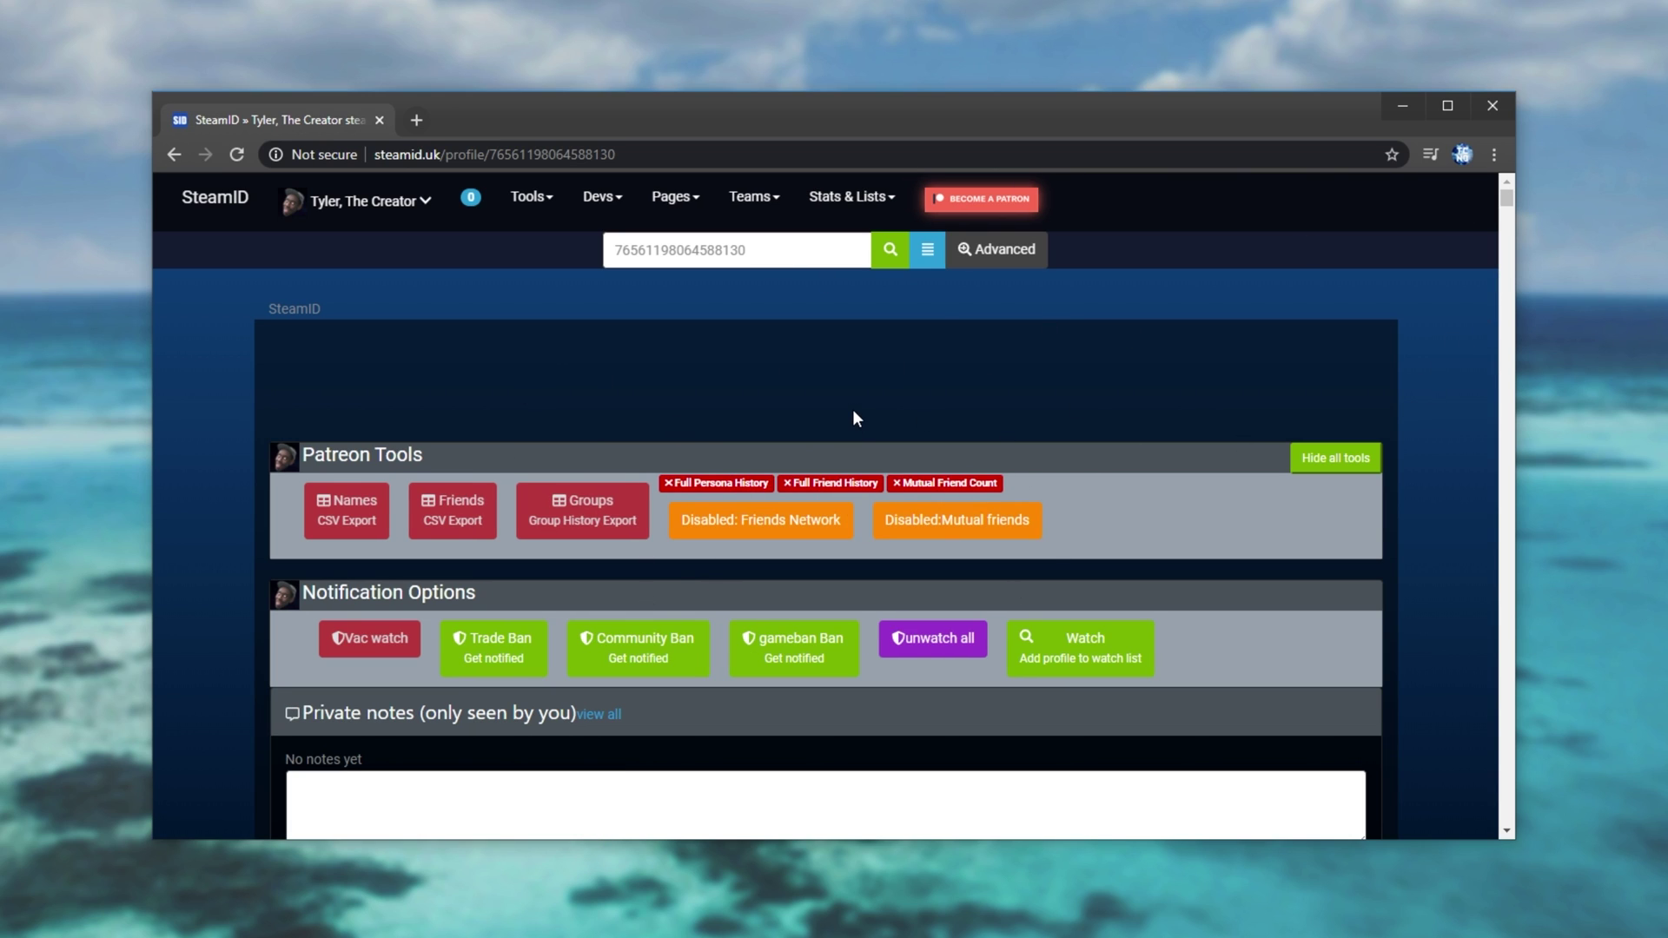
Highlight the account number in the Steam3 ID and move the browser to reveal userdata
scroll(852, 409, "down", 7)
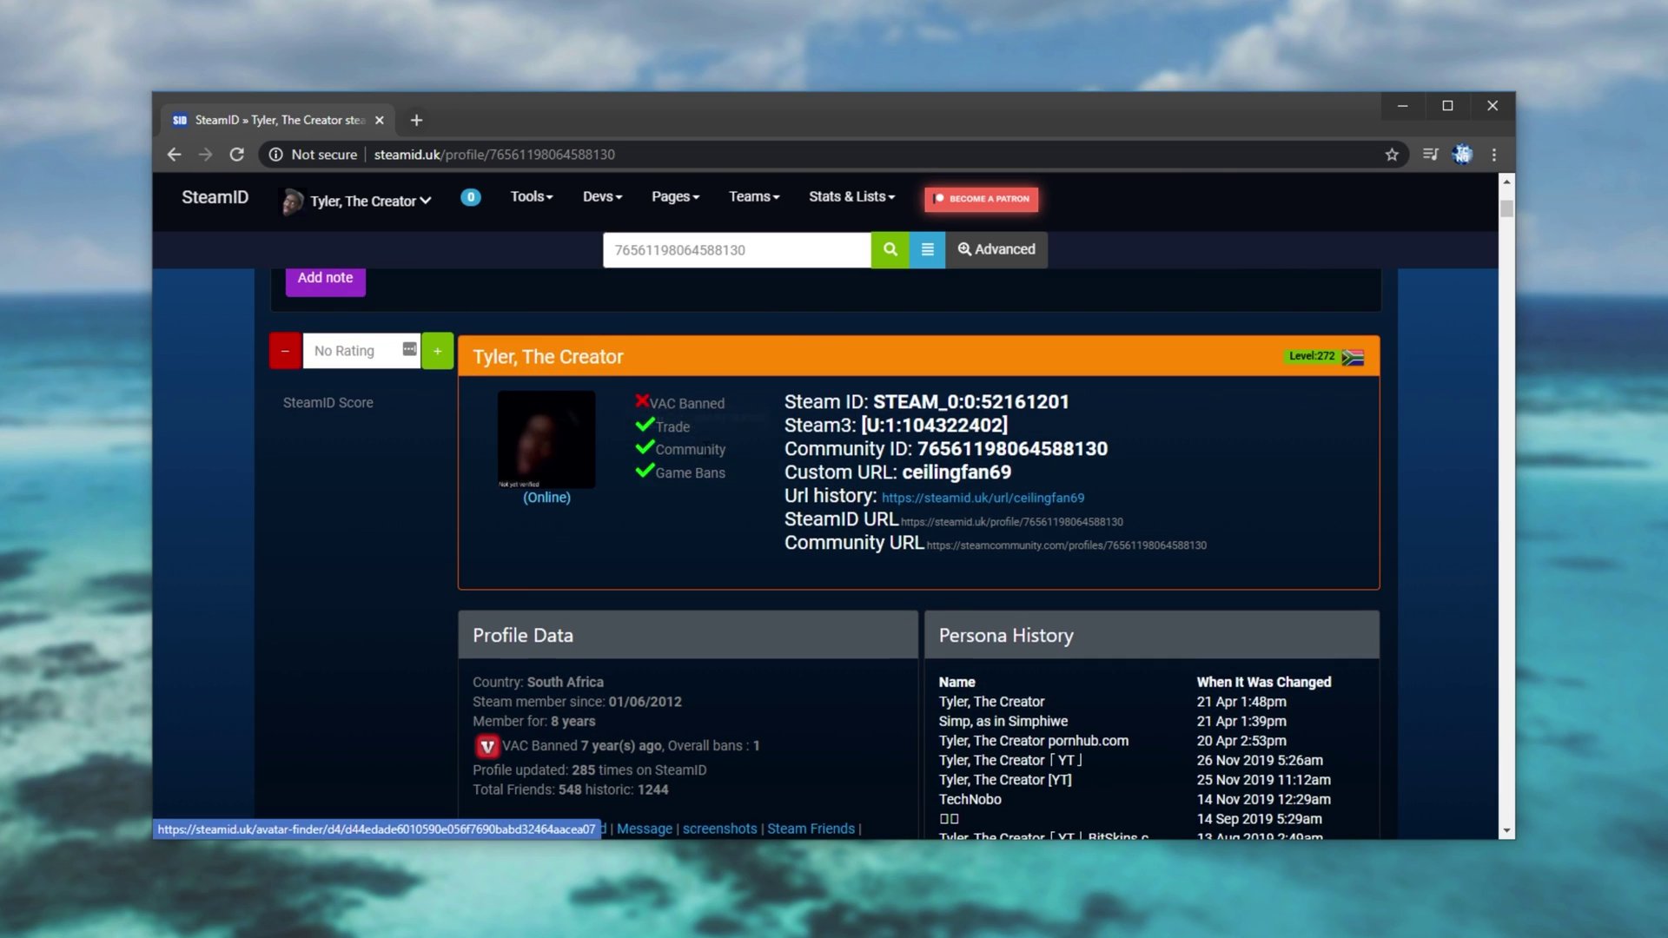
left_click_drag(783, 395, 1061, 487)
left_click(1167, 487)
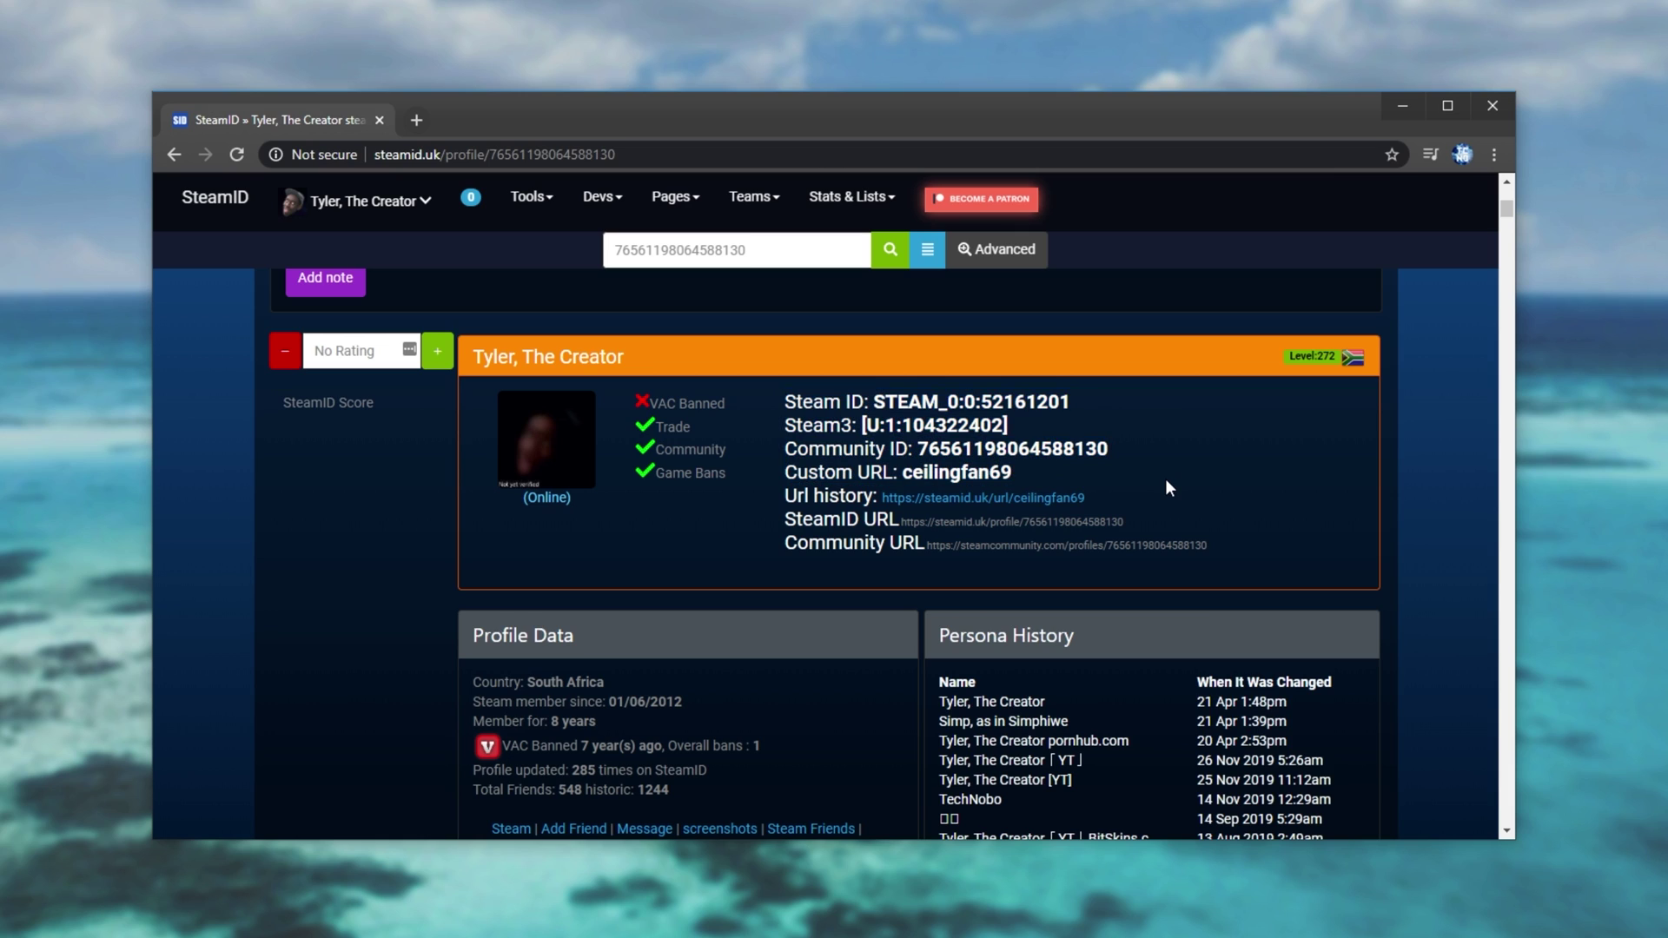
double_click(792, 425)
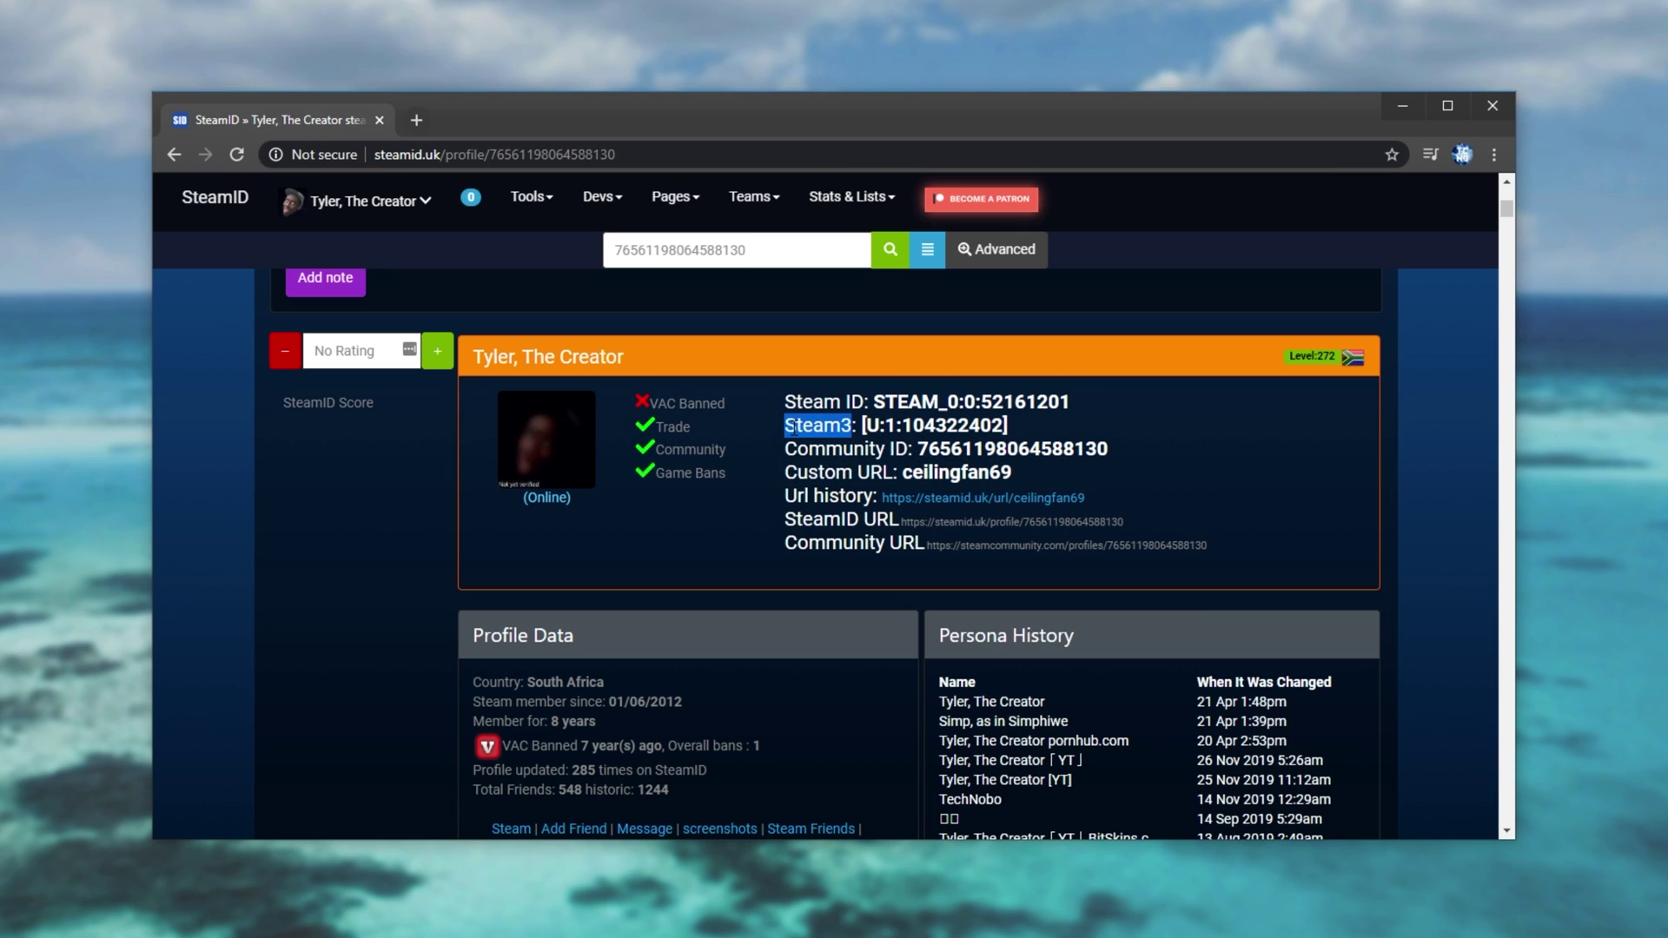
left_click_drag(902, 425, 1005, 426)
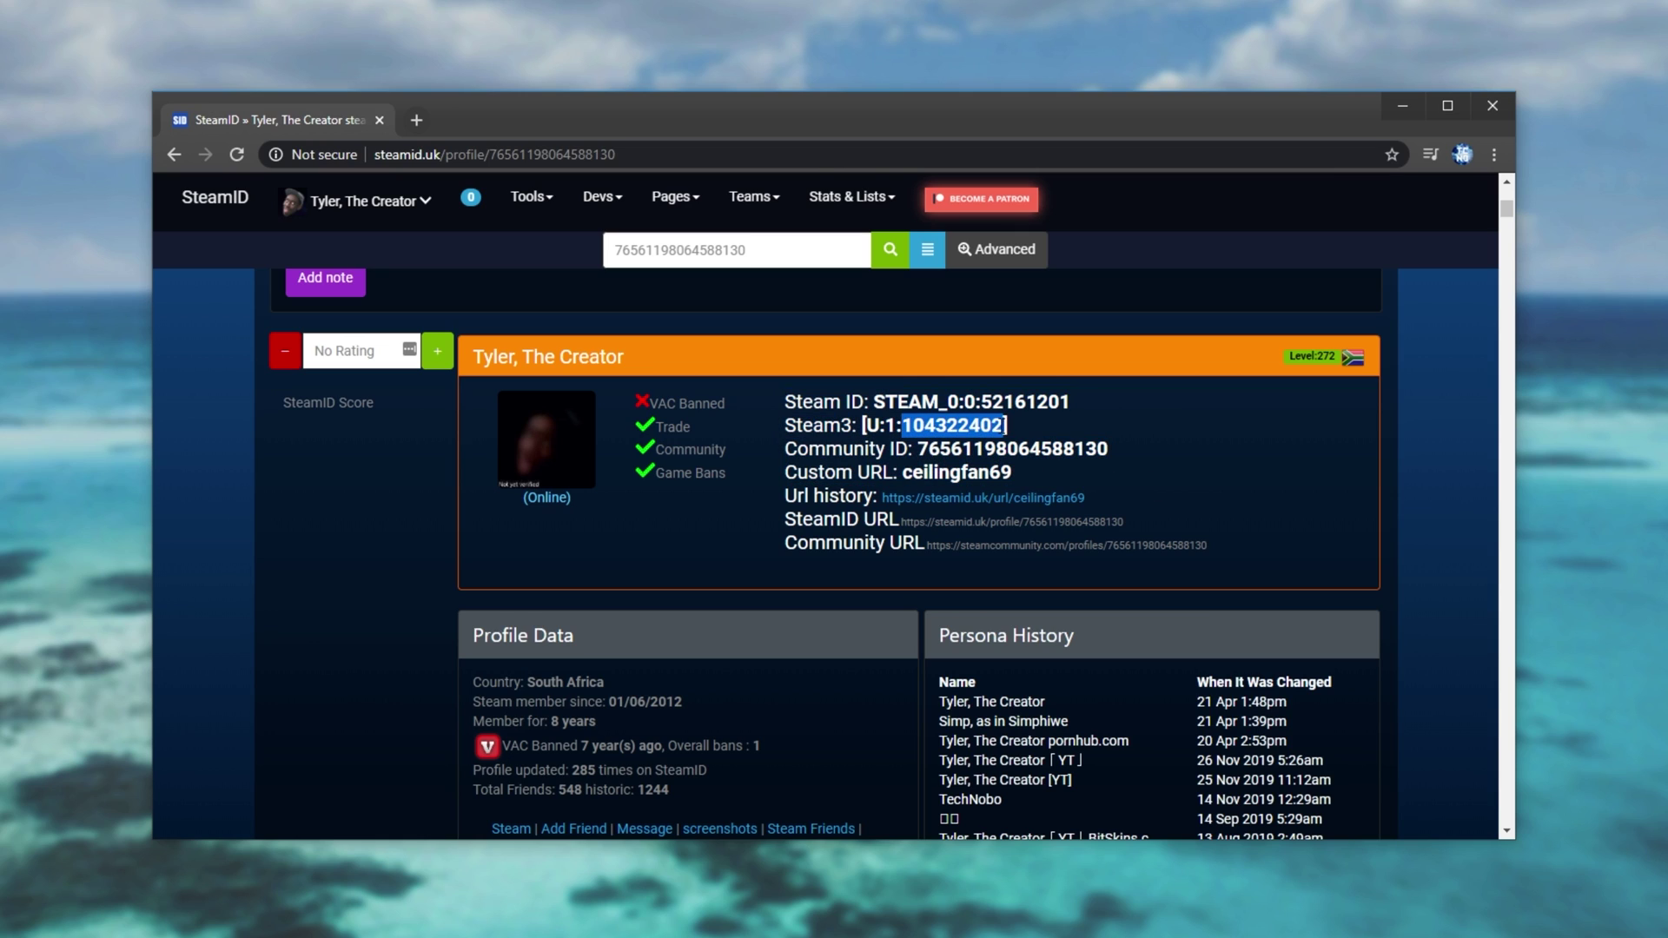
left_click(869, 425)
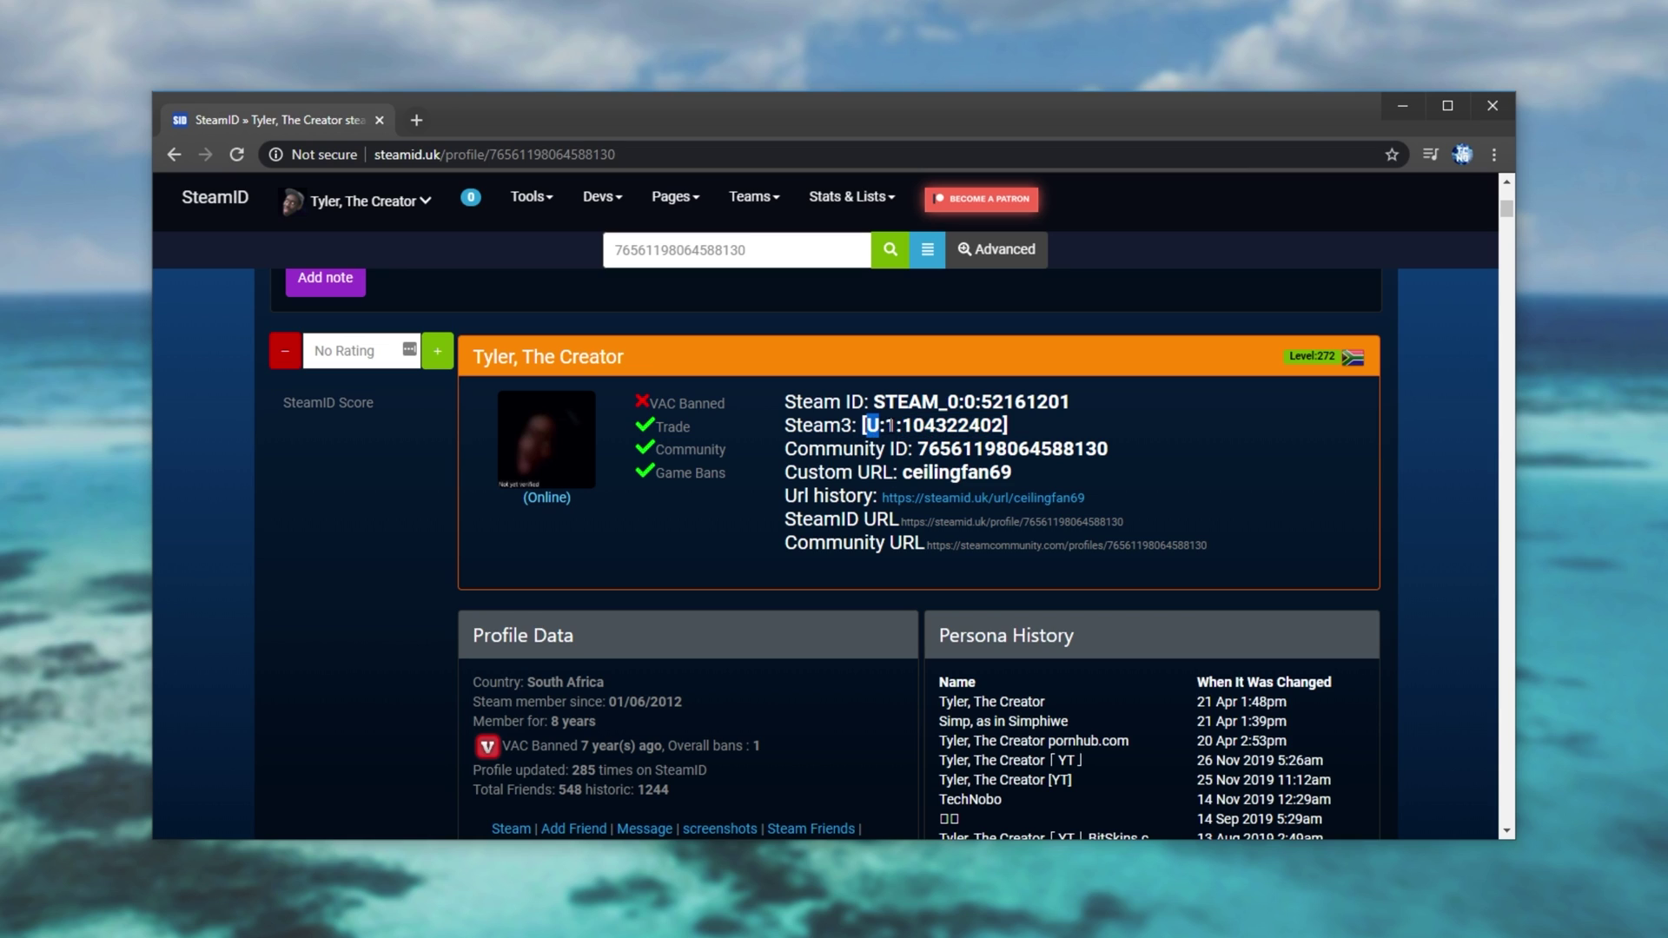
left_click_drag(902, 424, 1006, 426)
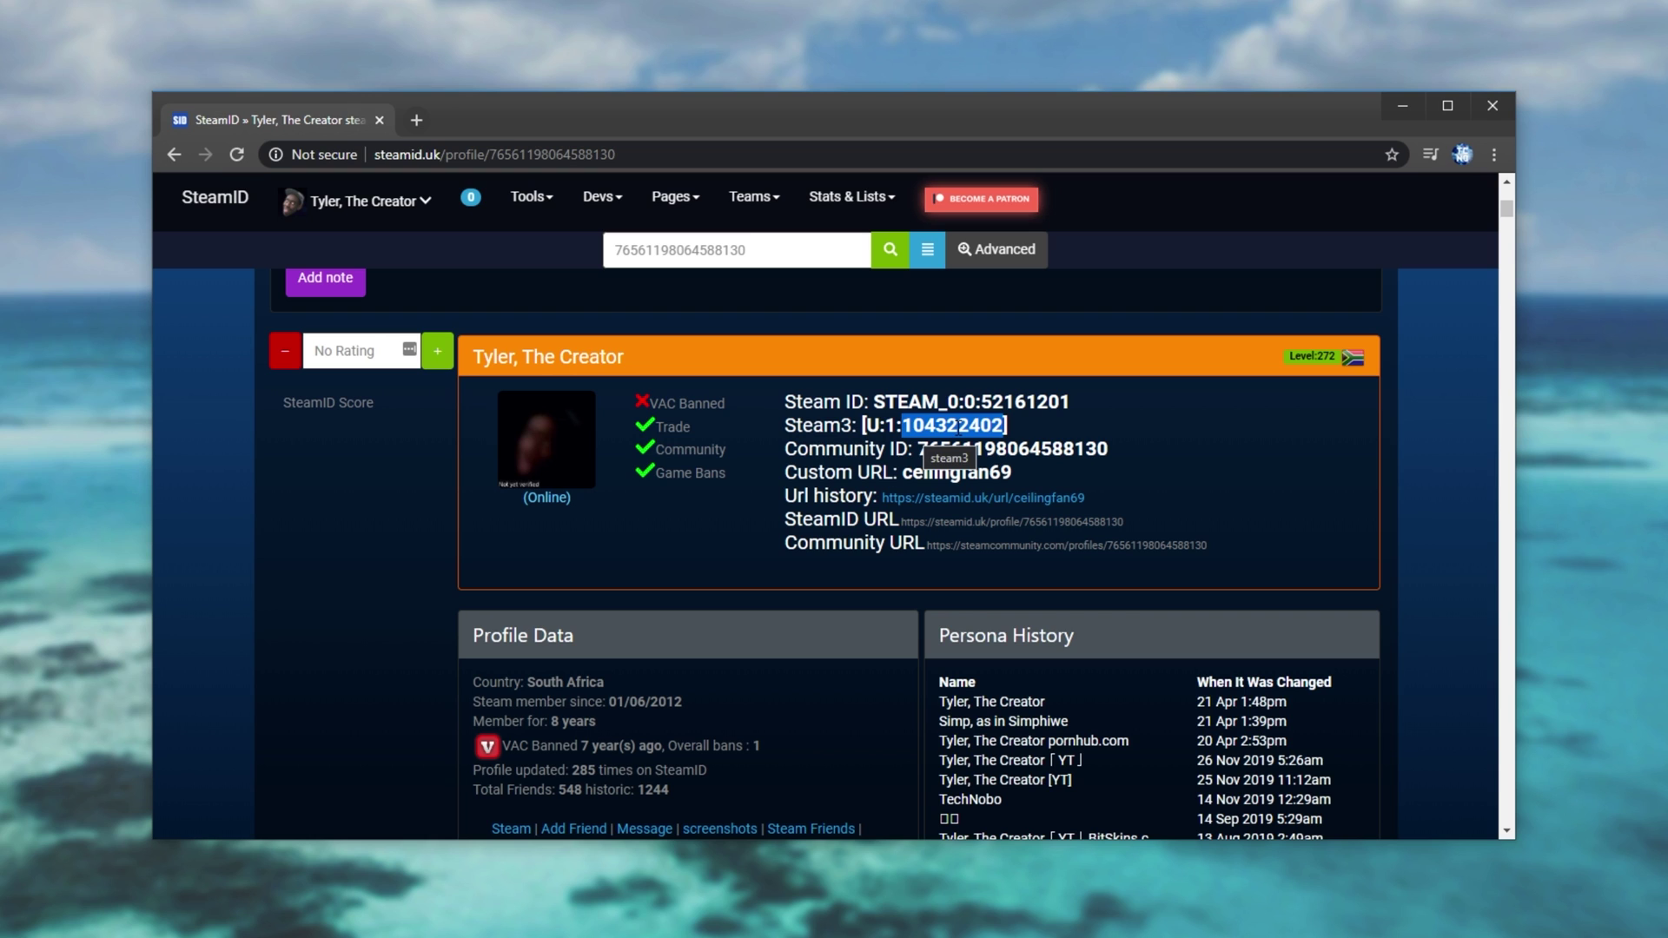
left_click_drag(834, 97, 786, 494)
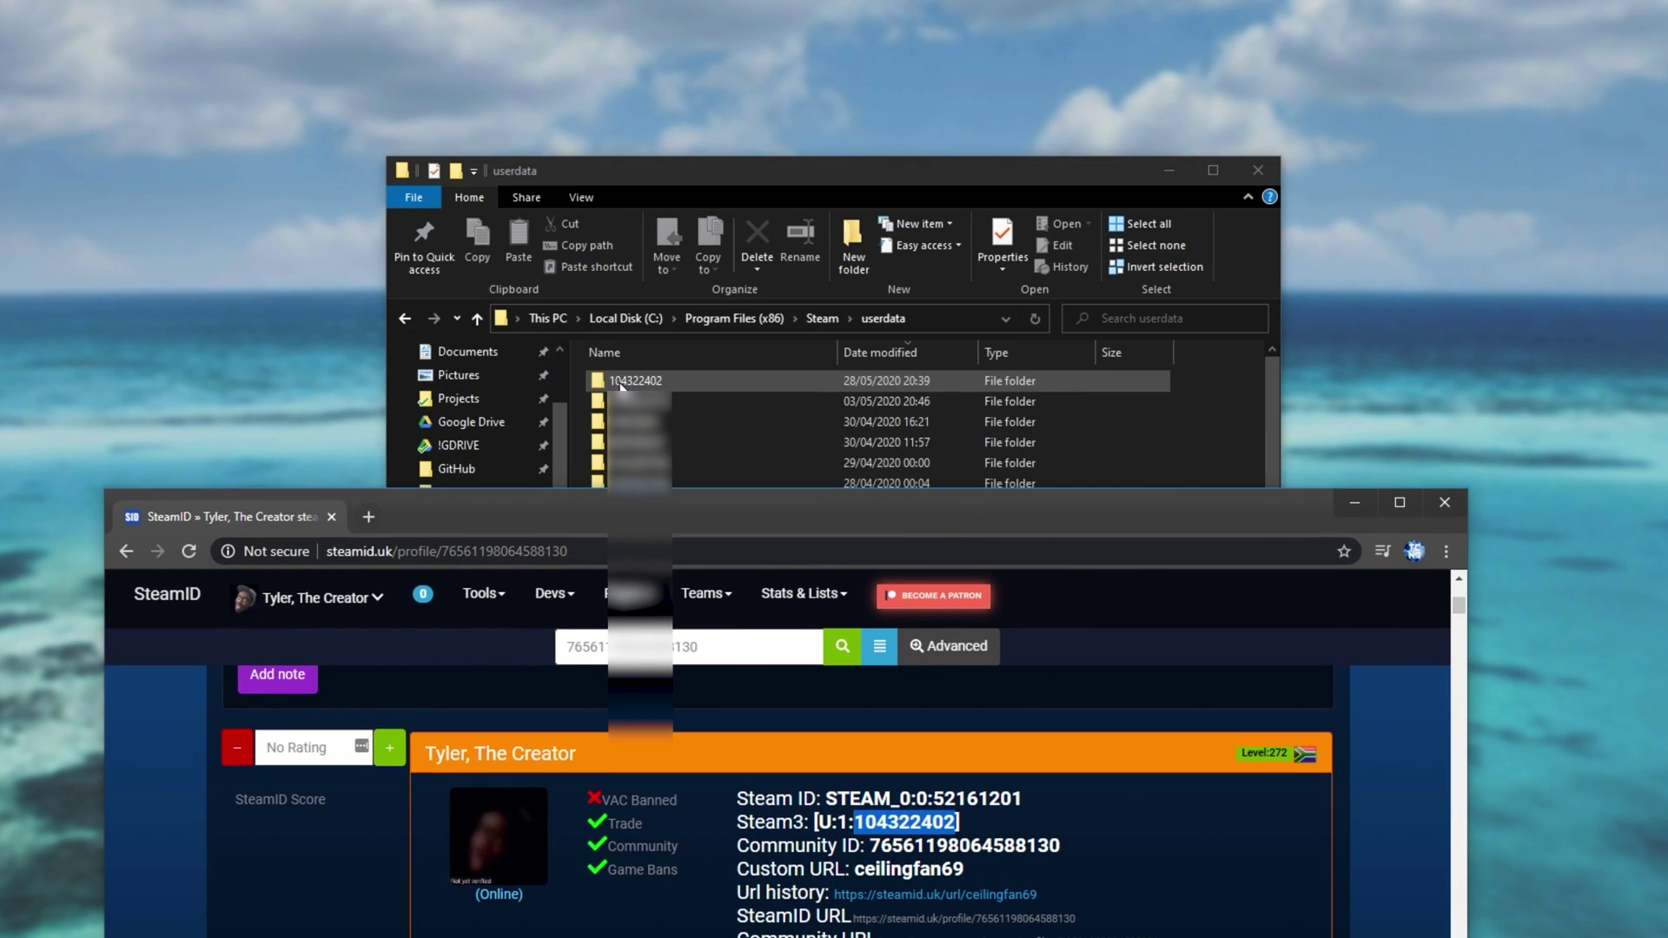
Go through the account-number folder to 730\local\cfg and open config.cfg in Notepad
left_click(656, 386)
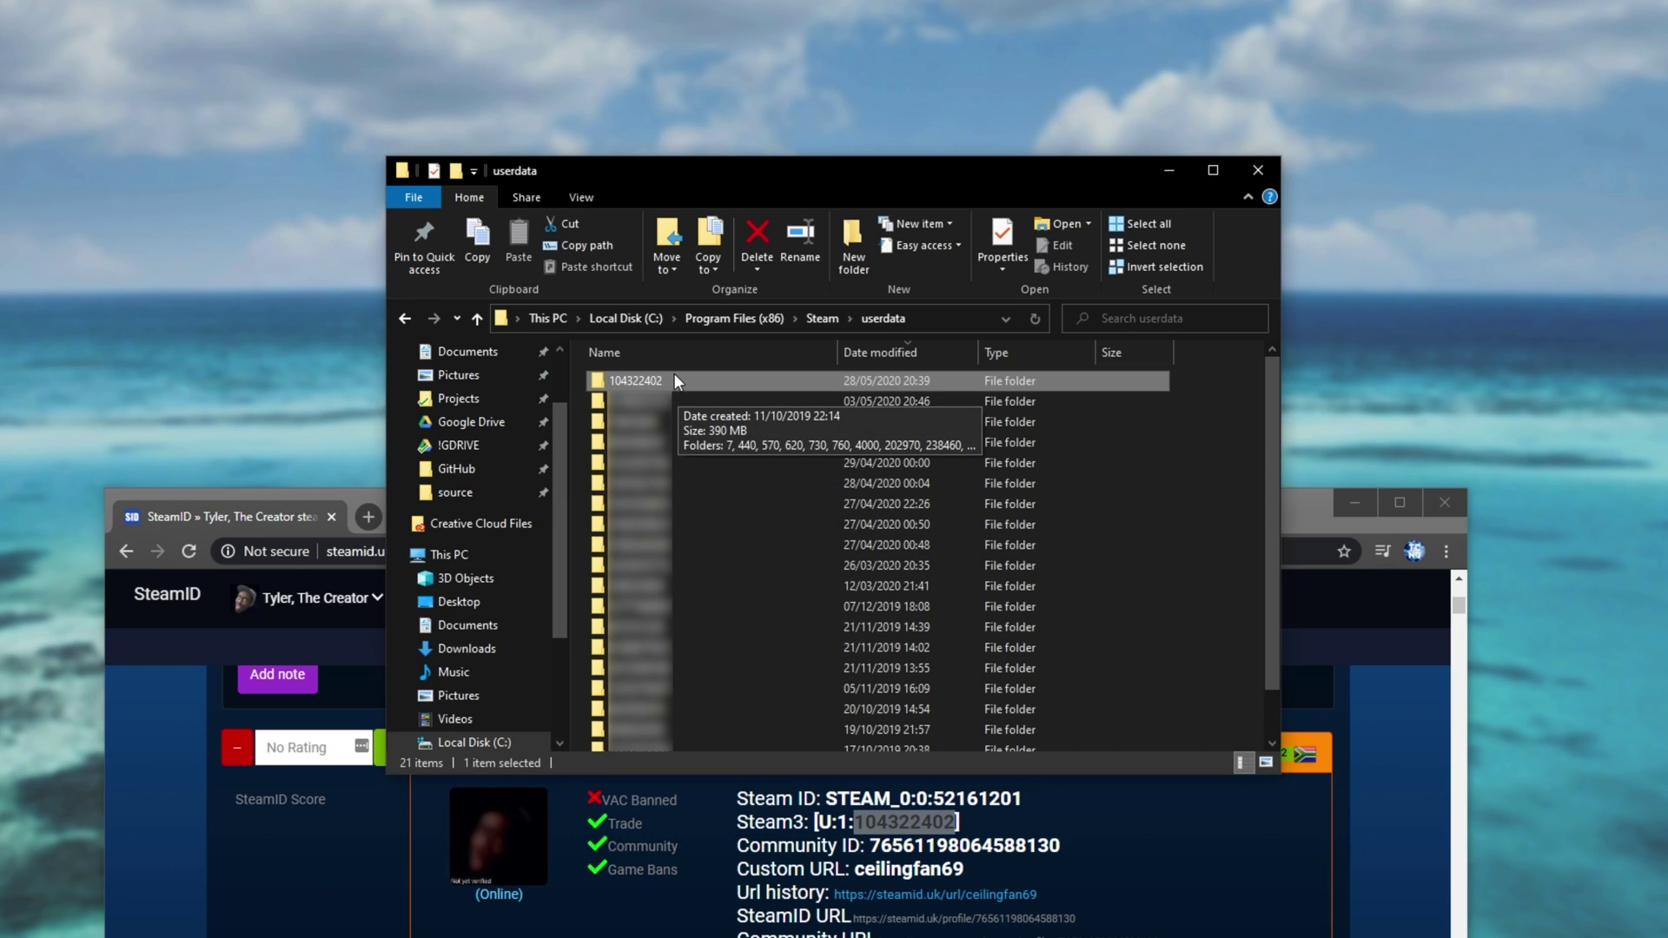
double_click(674, 375)
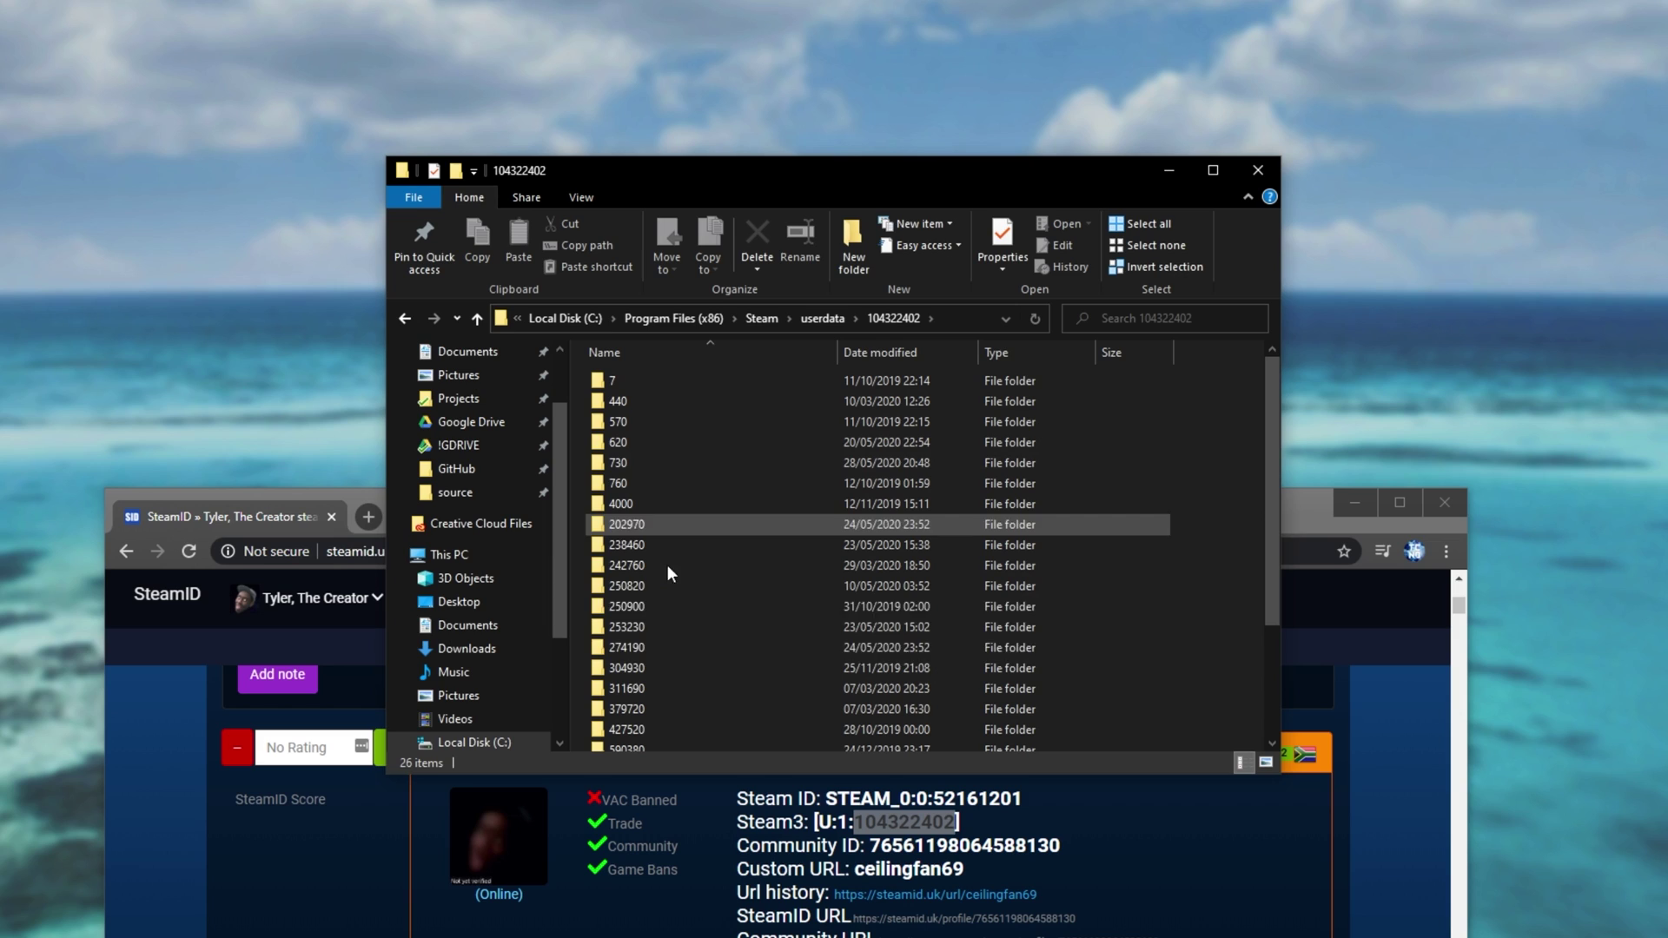
left_click_drag(1280, 457, 1279, 622)
scroll(1279, 622, "up", 3)
double_click(779, 470)
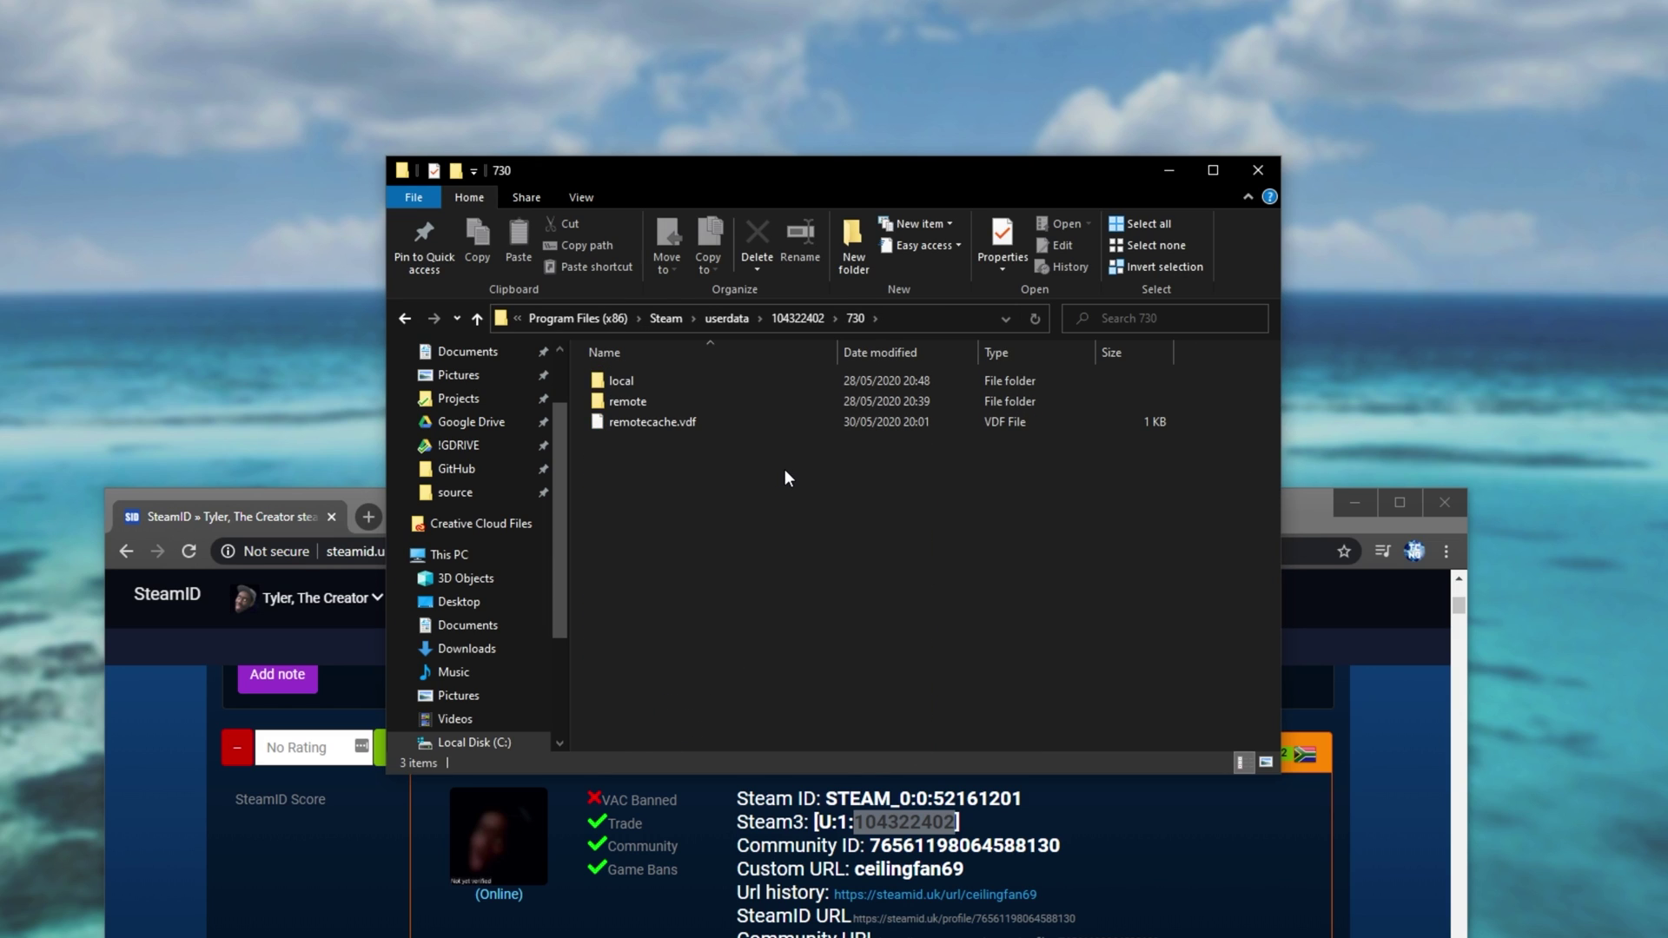
double_click(716, 388)
double_click(709, 388)
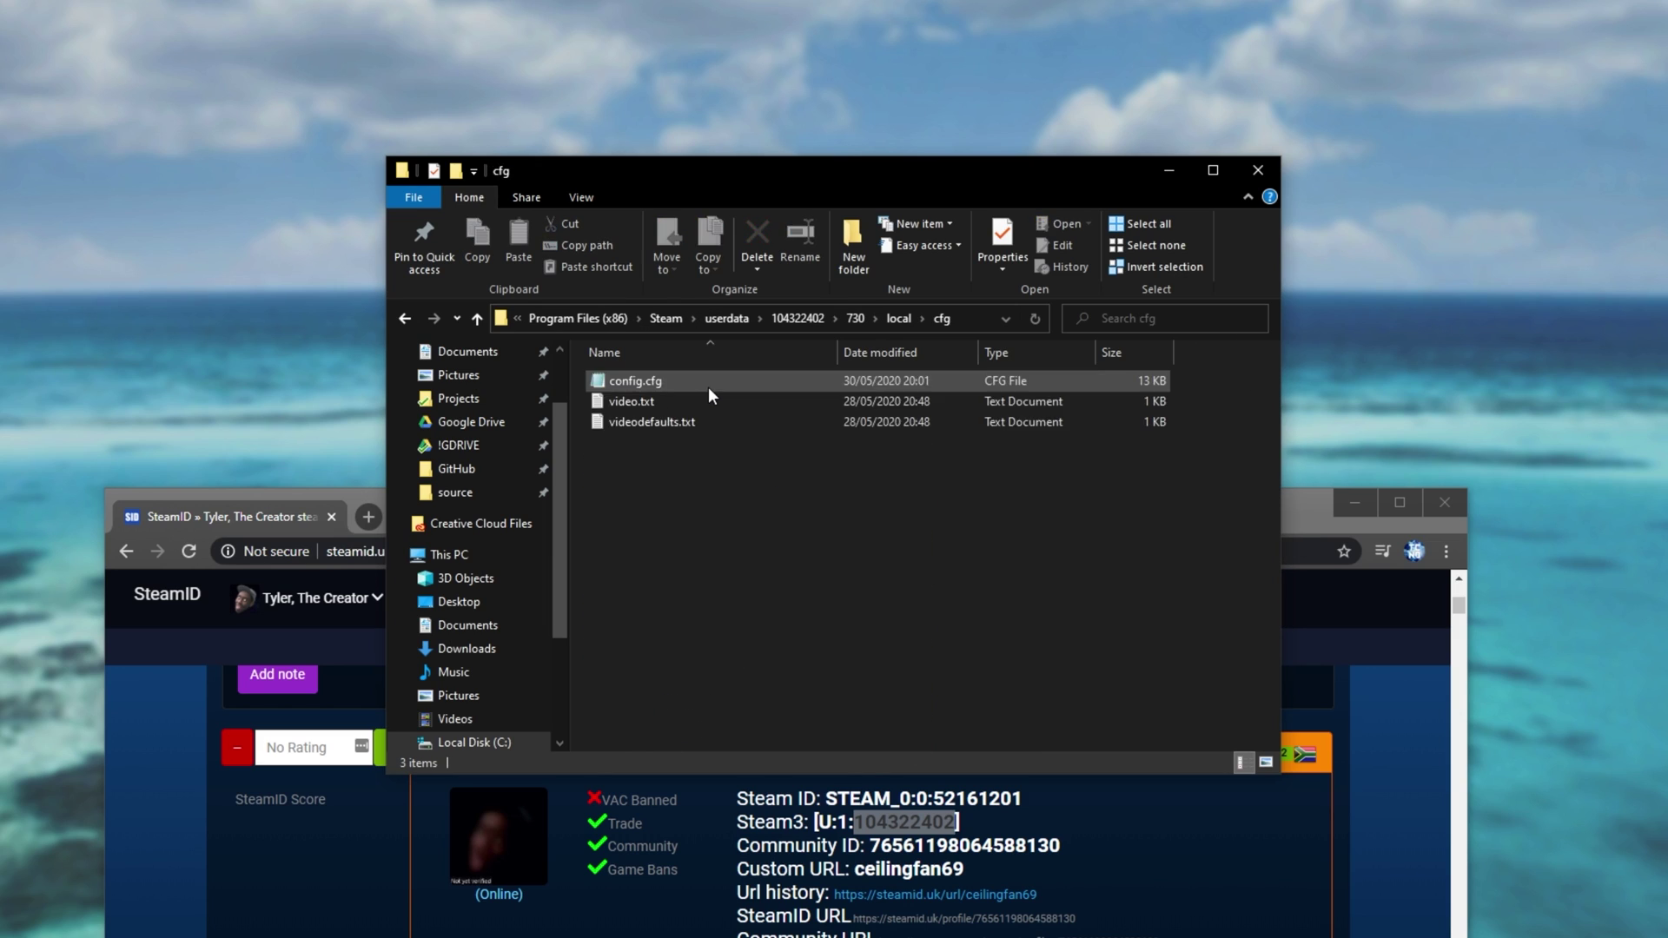
left_click(701, 380)
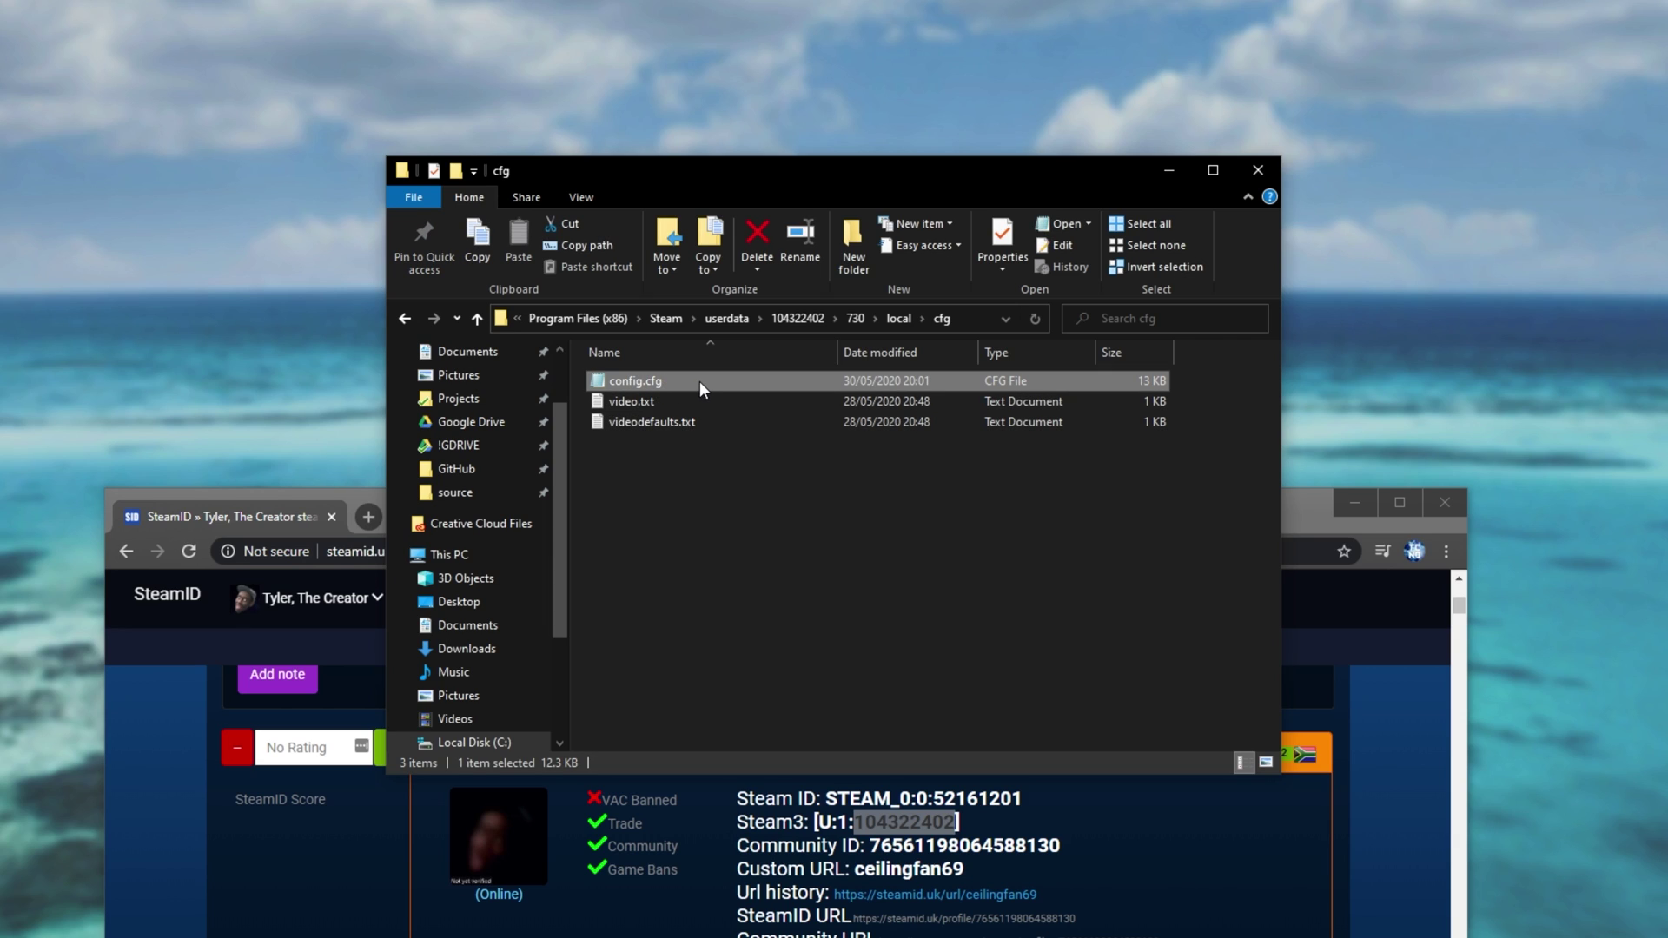
double_click(700, 381)
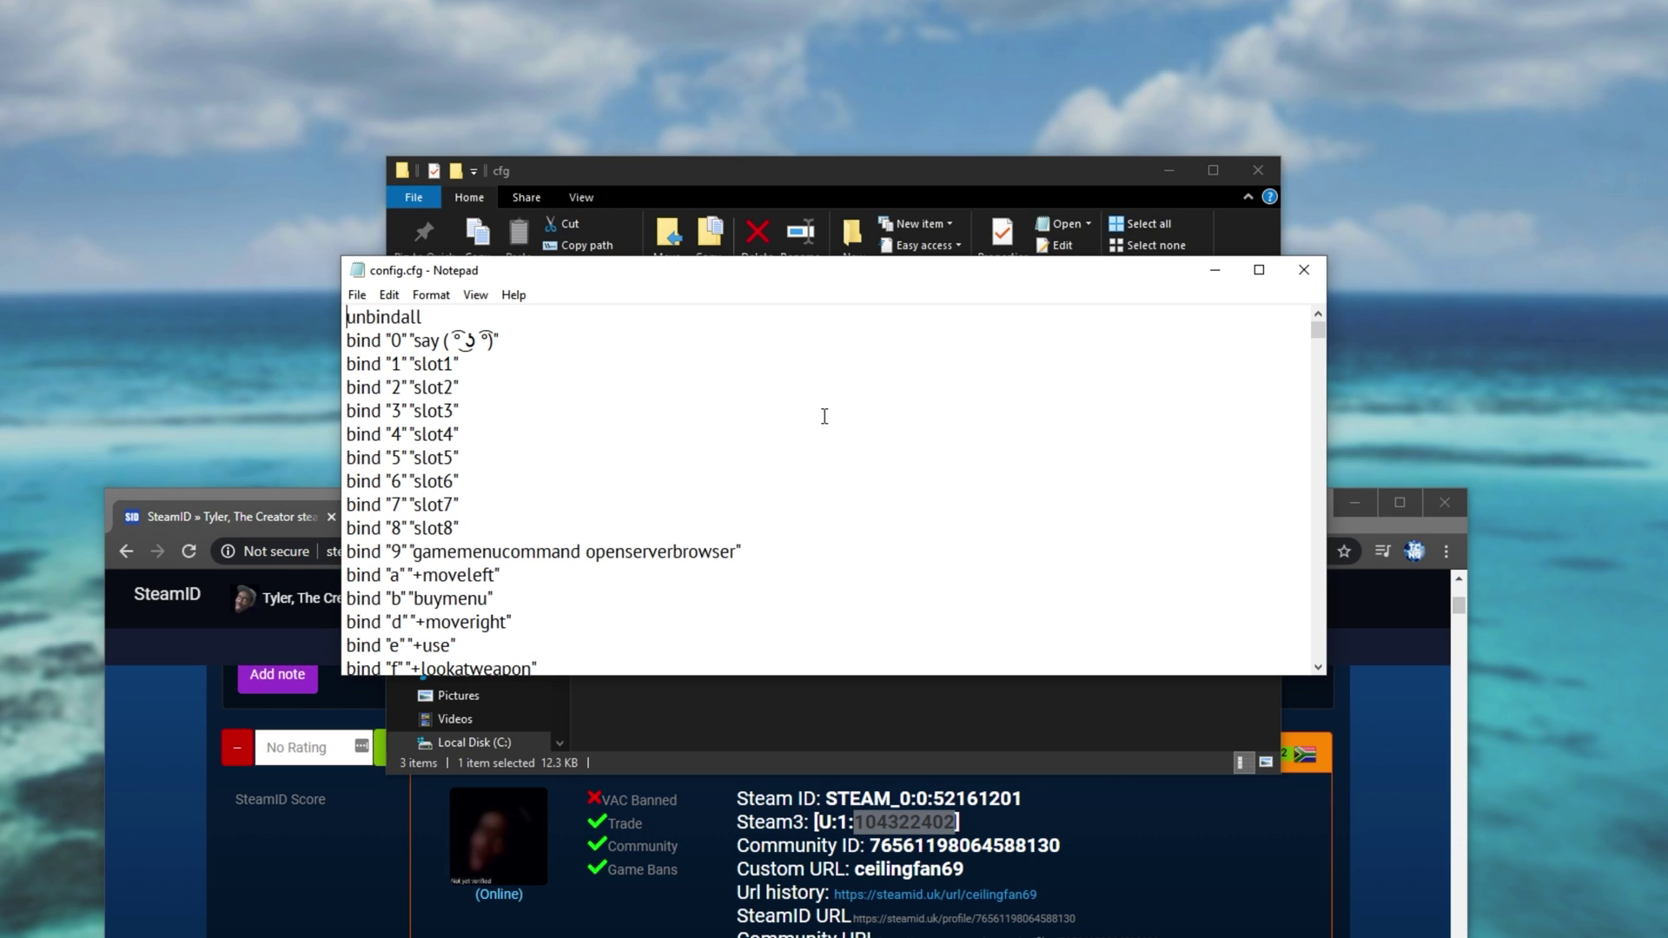
Search config.cfg for voice_mixer_volume and select its 1.0 value
key("ctrl+f")
left_click_drag(588, 441, 871, 421)
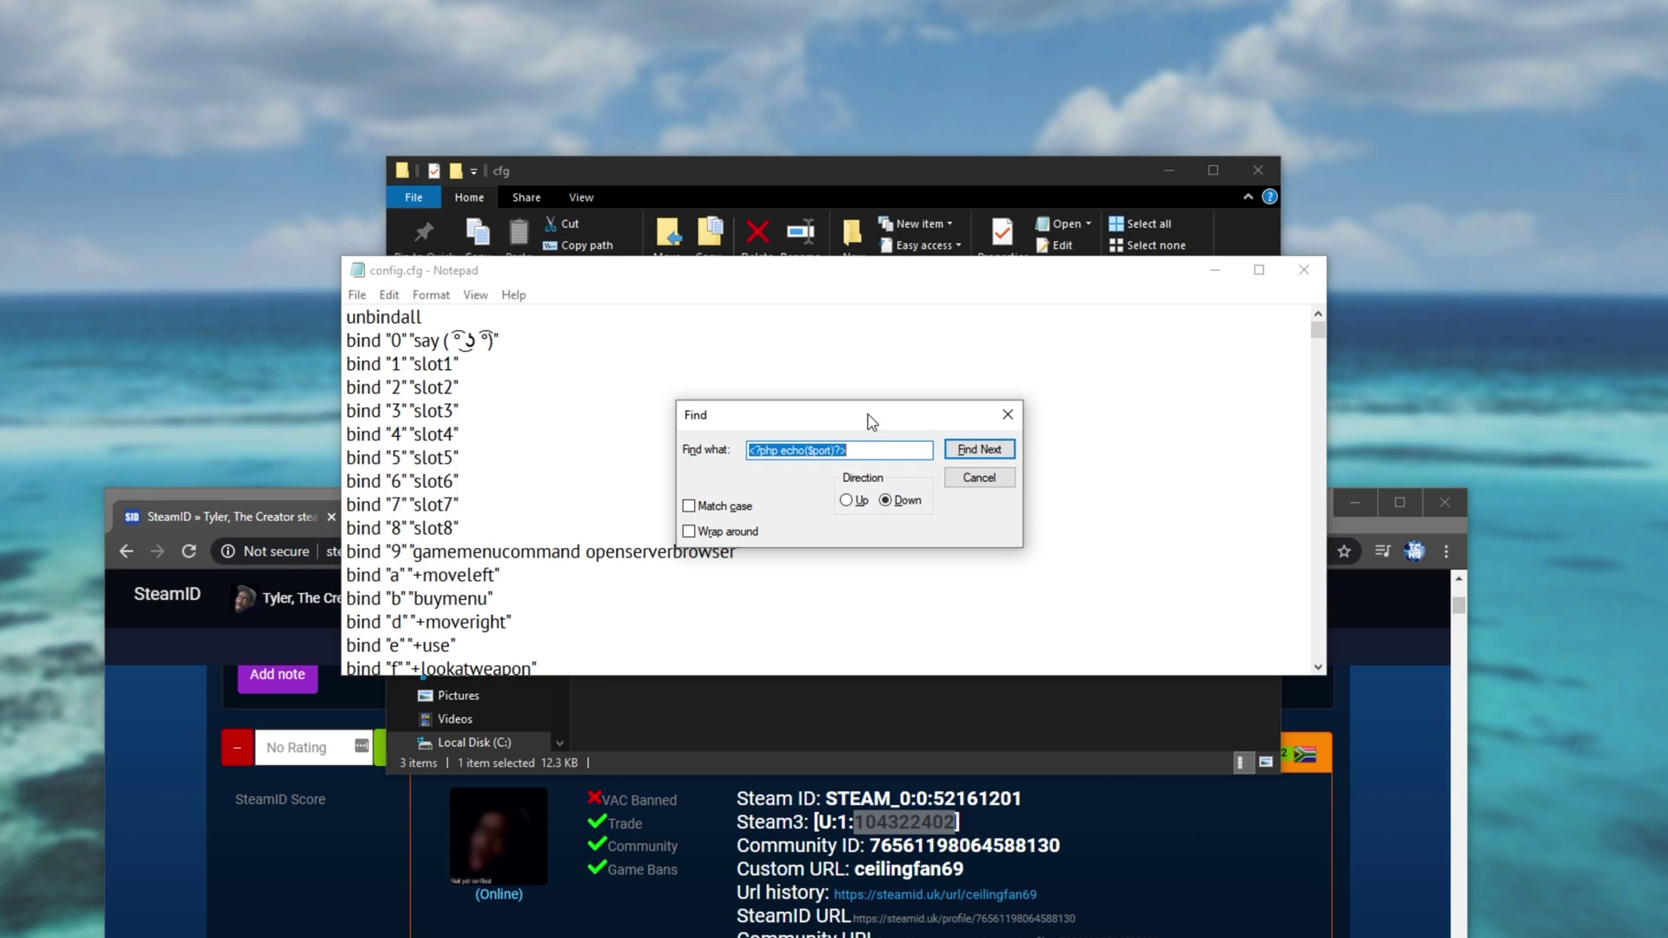
type("voice_mixer_volume")
key("Return")
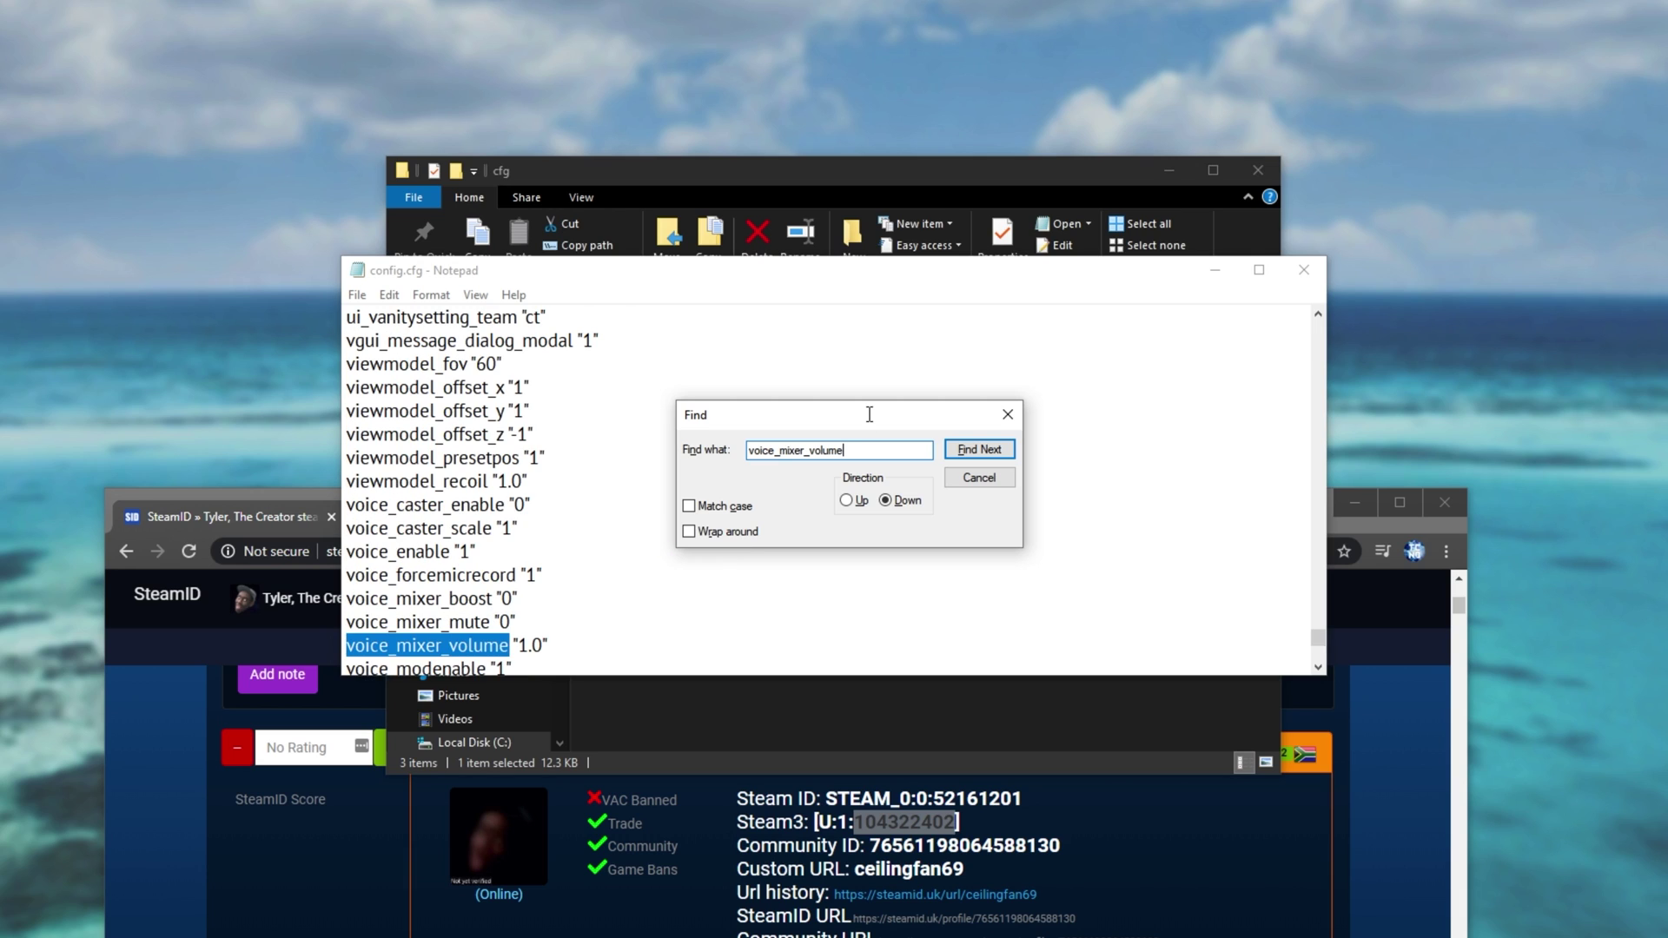
left_click_drag(826, 426, 816, 400)
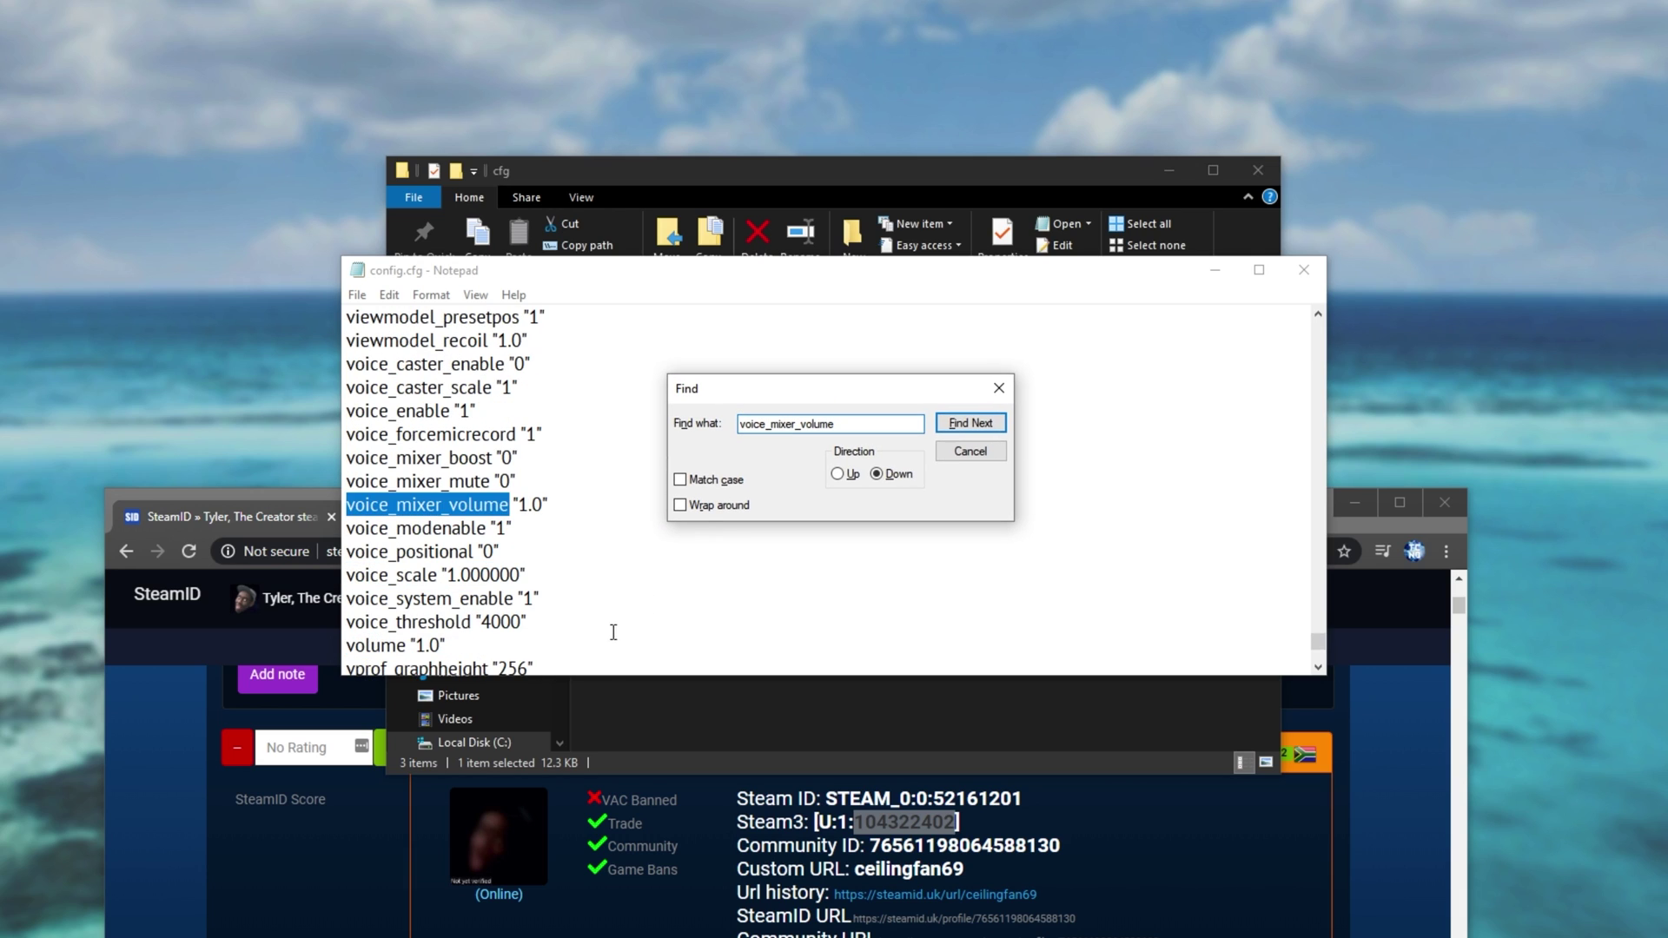
scroll(630, 645, "down", 2)
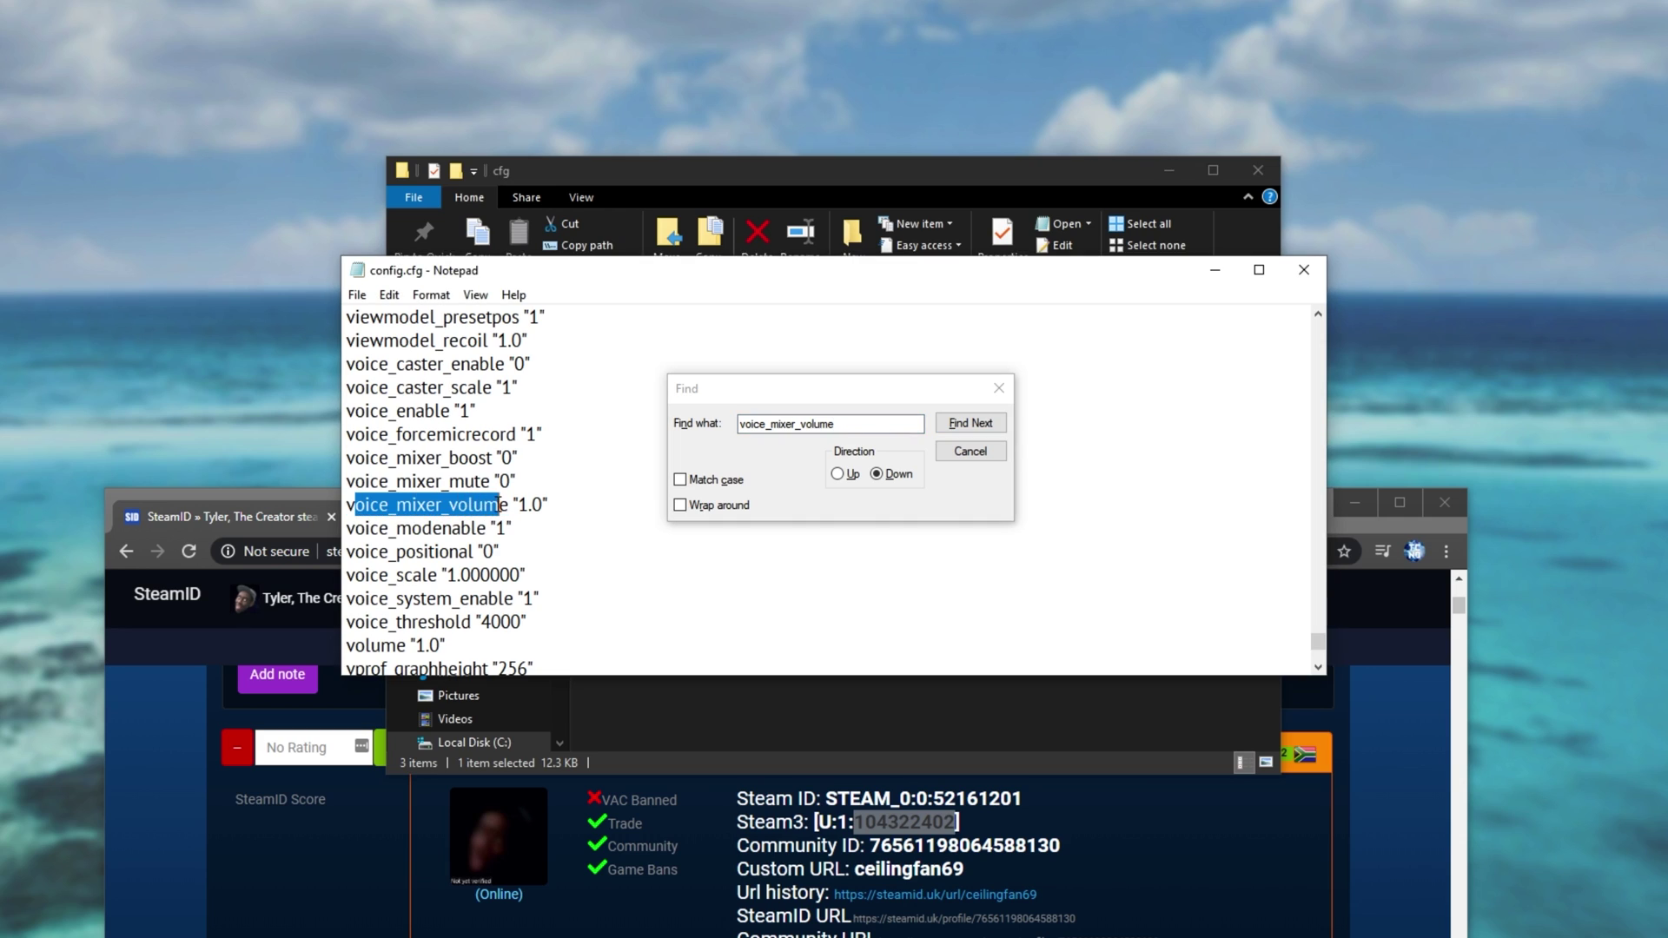
key("Escape")
left_click_drag(518, 504, 545, 504)
left_click(545, 504)
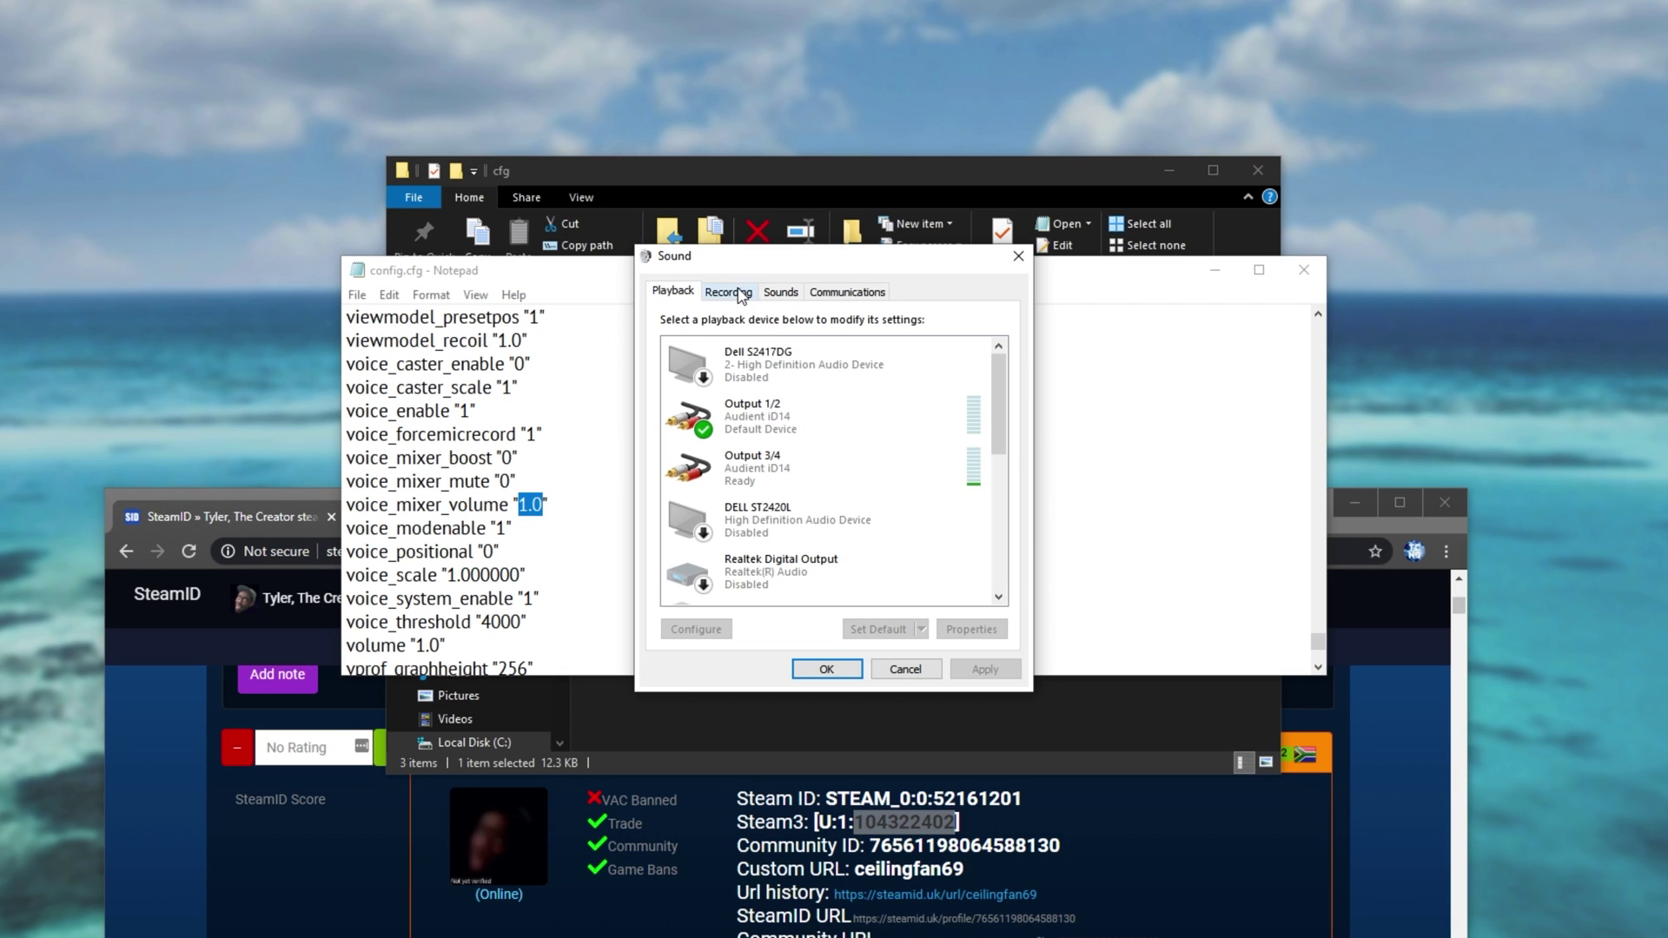
Open Input 1/2 Properties from the Recording devices and confirm the level reads 100 percent
left_click(728, 291)
left_click(860, 372)
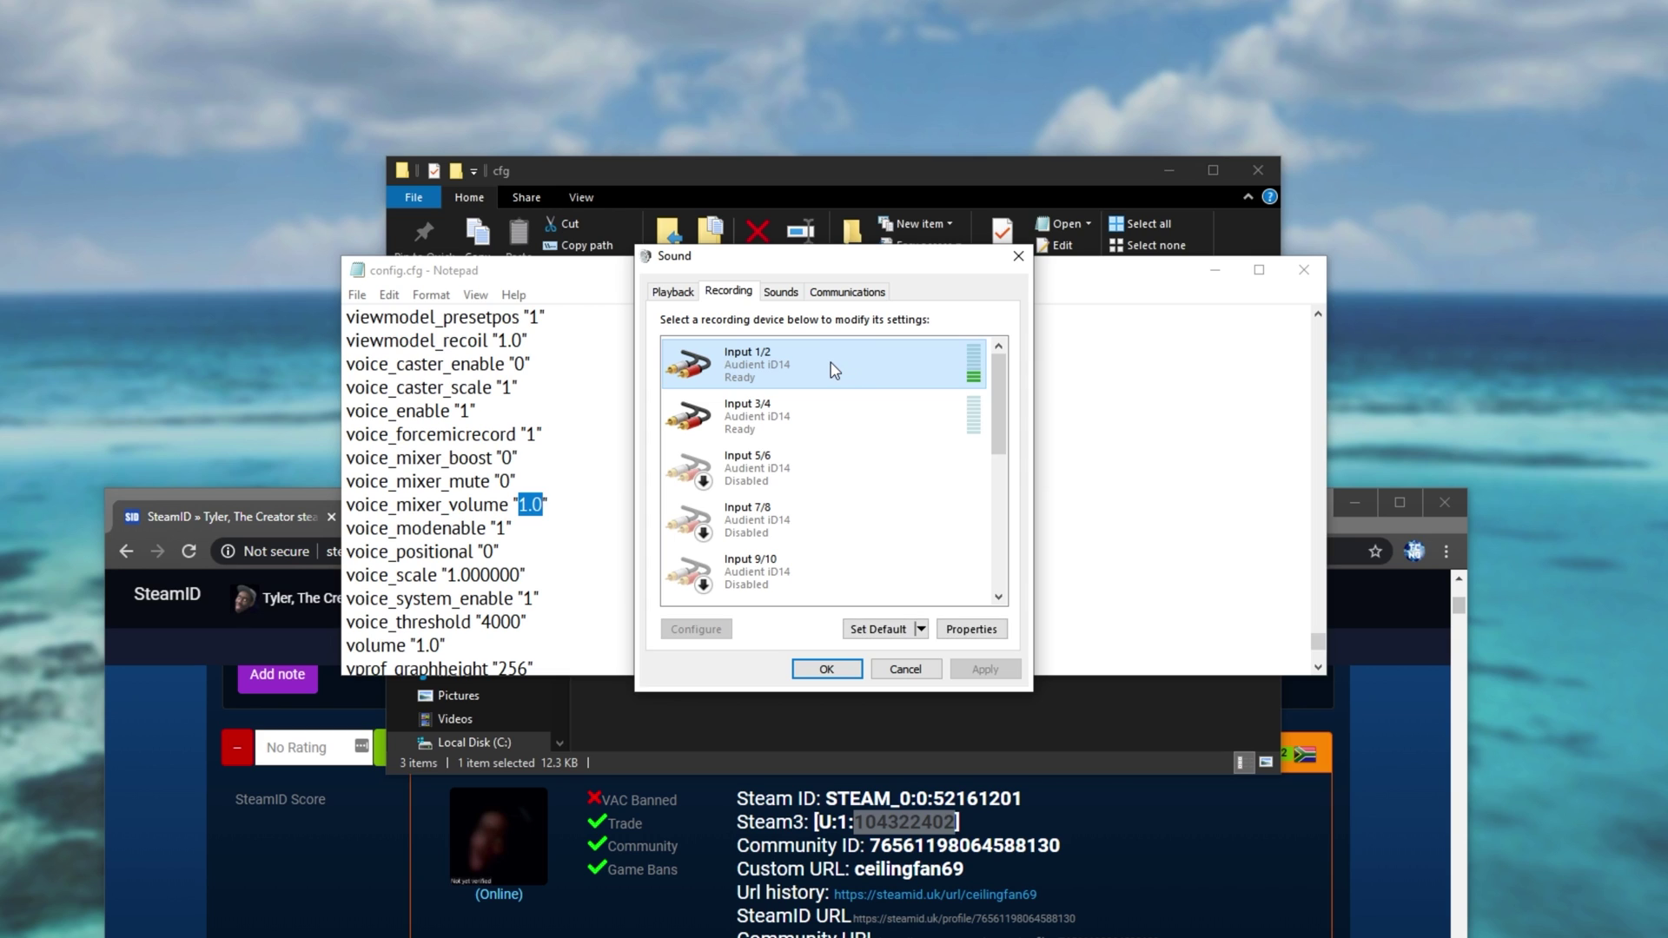
right_click(832, 365)
left_click(904, 499)
left_click(755, 291)
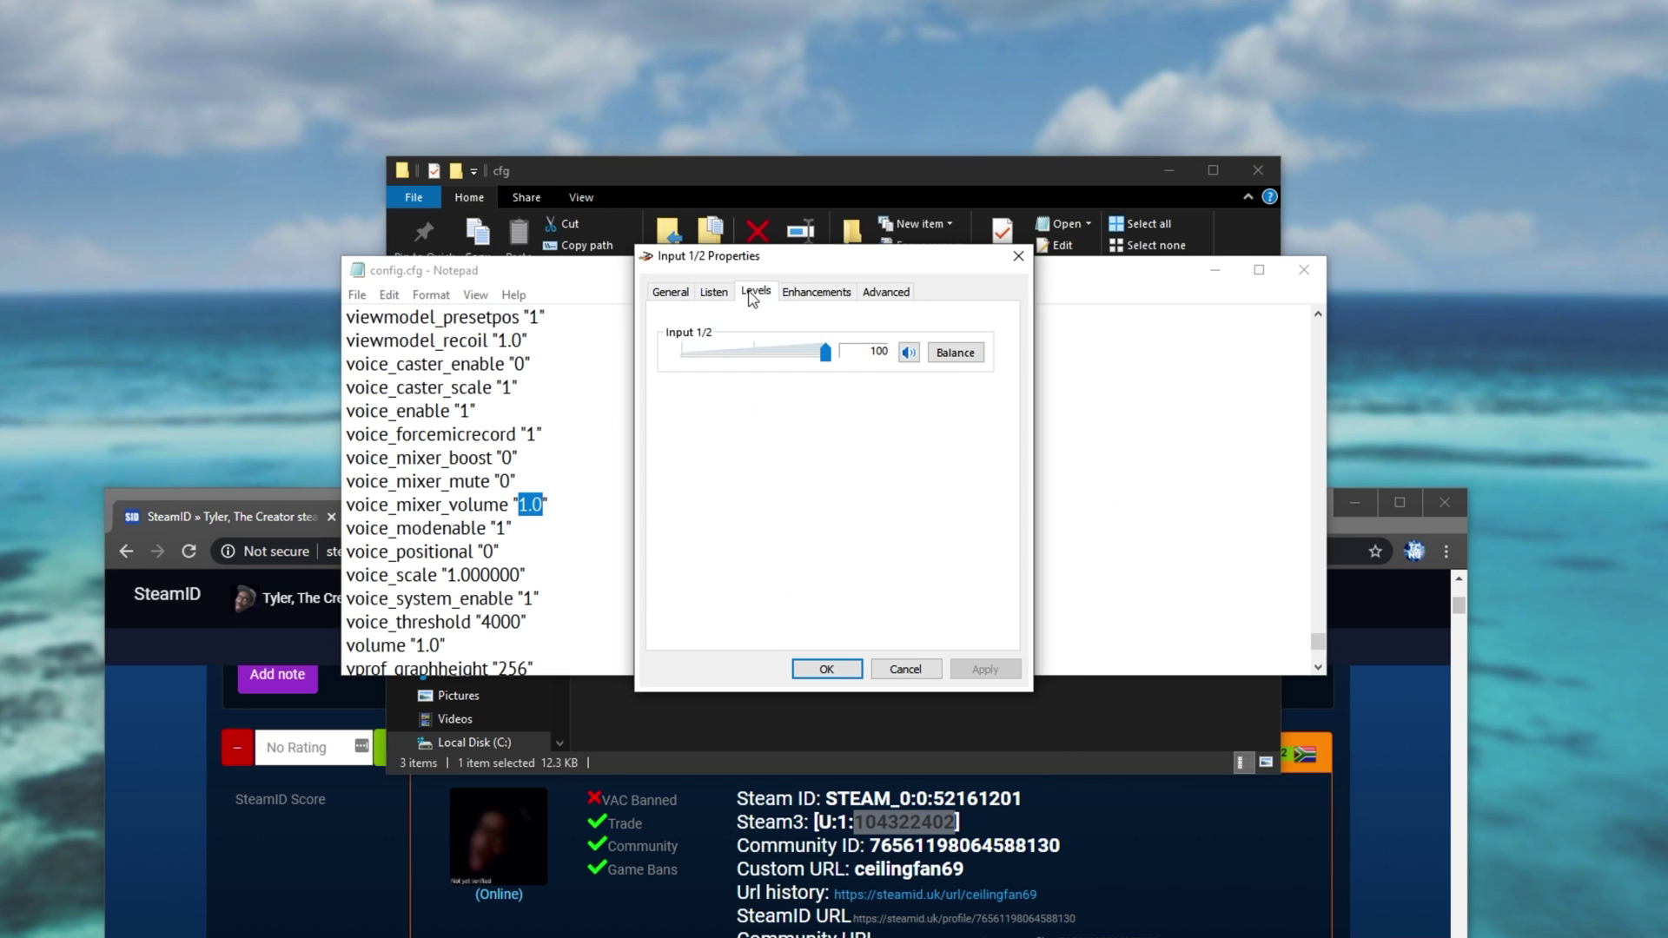
right_click(887, 358)
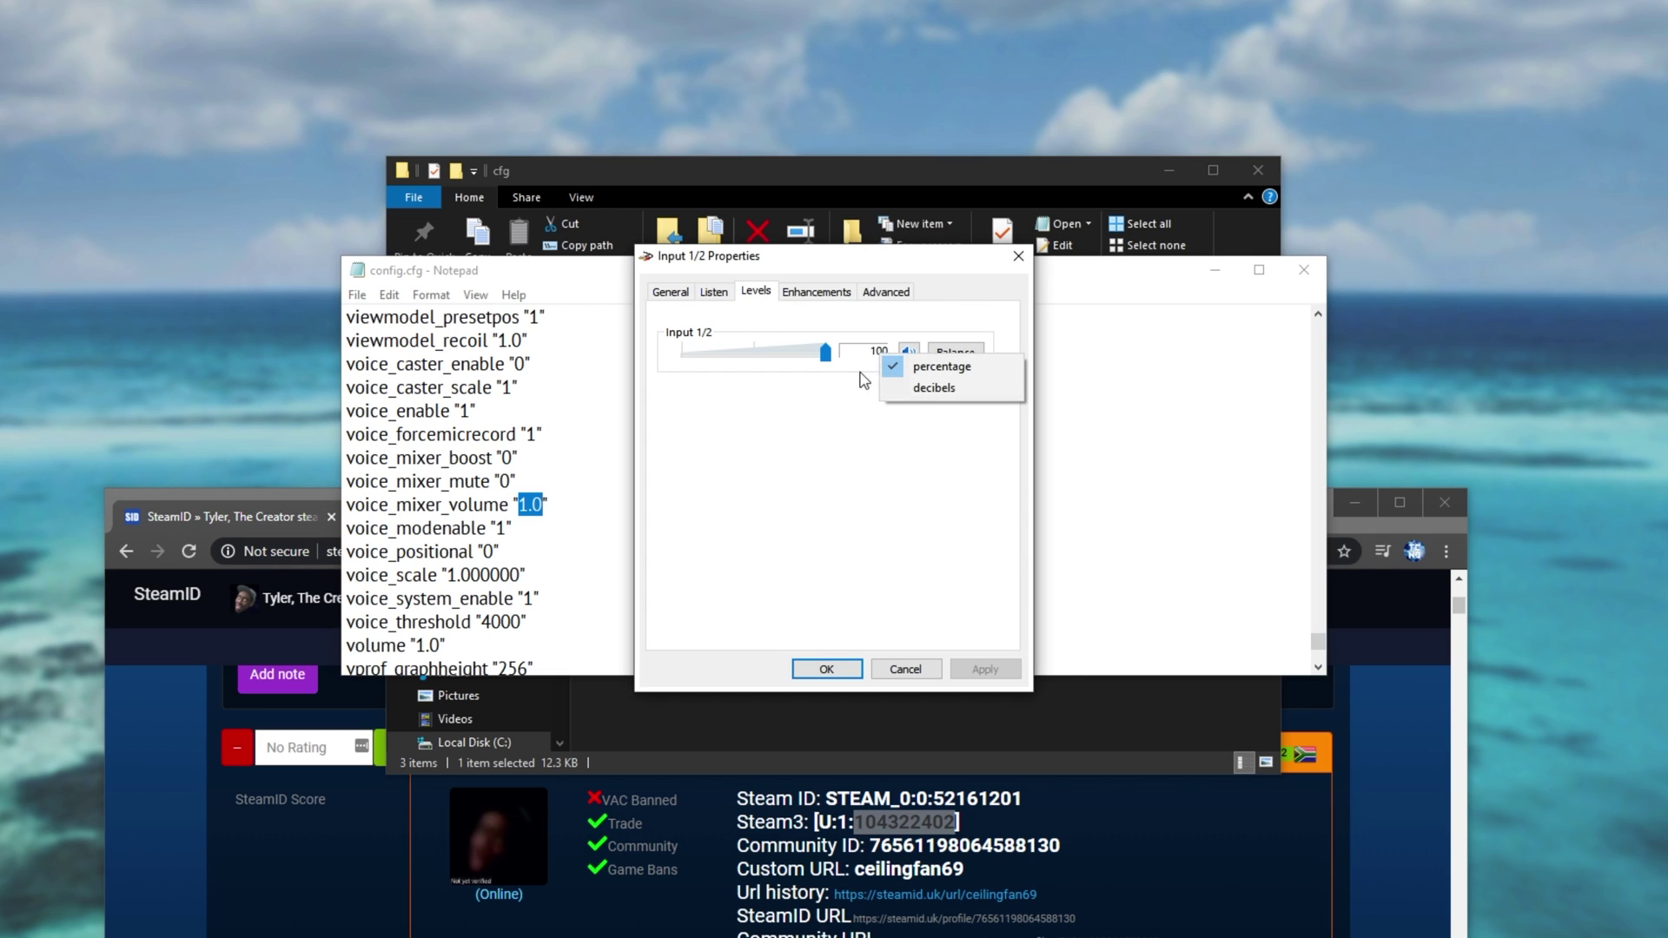
left_click(865, 379)
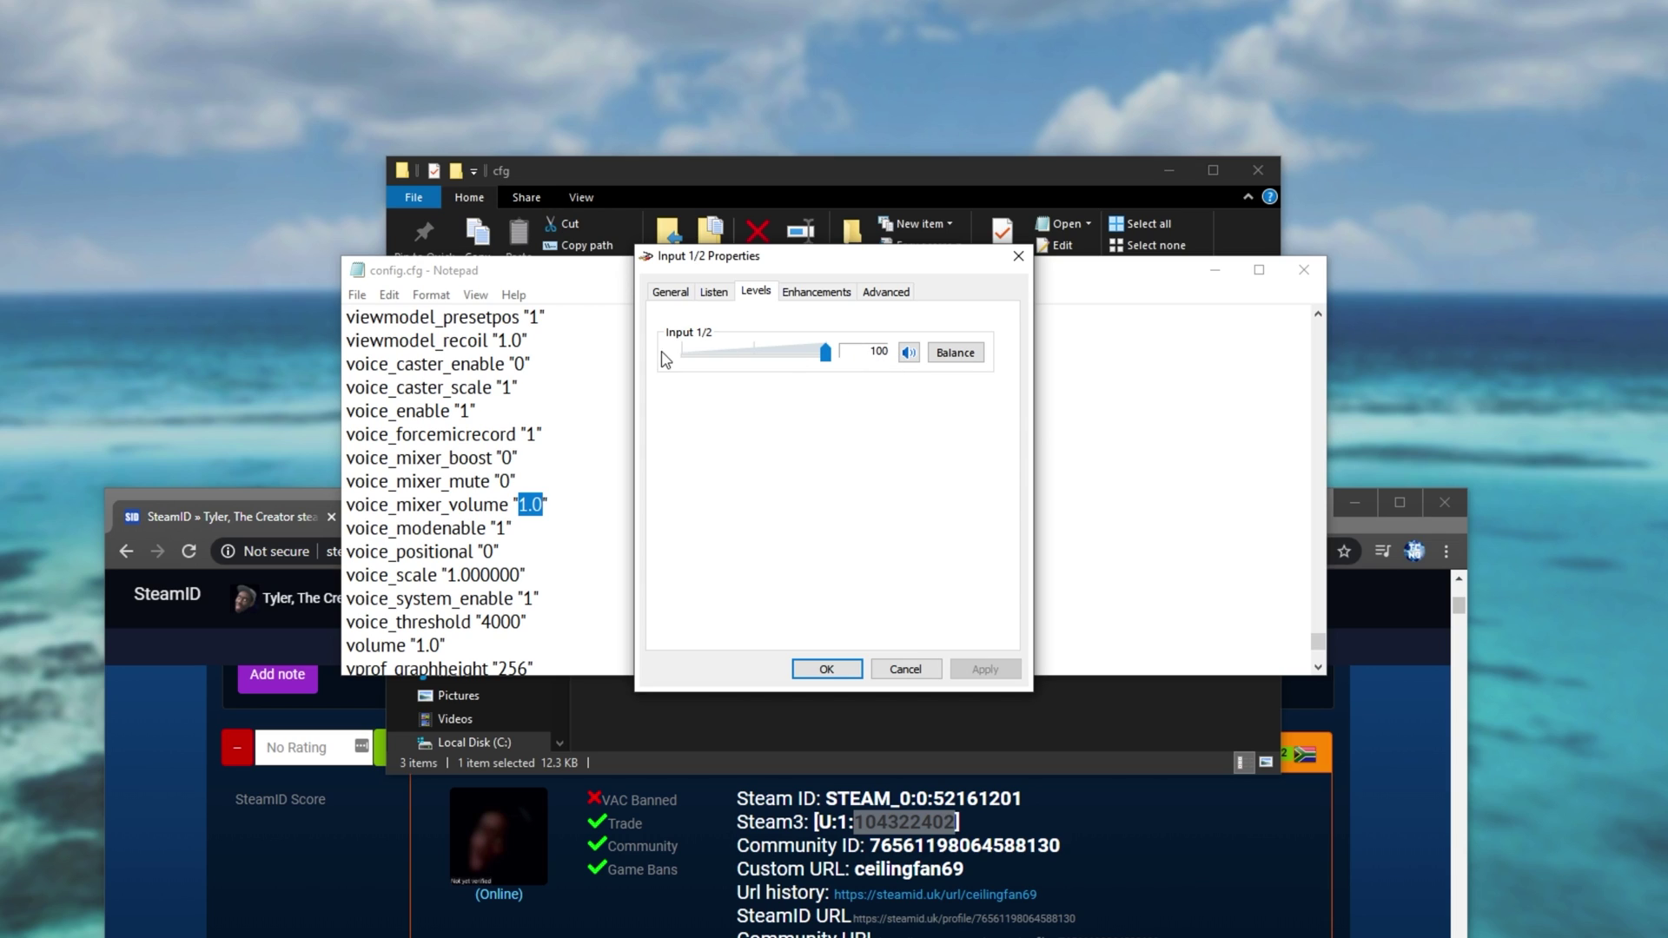
right_click(873, 356)
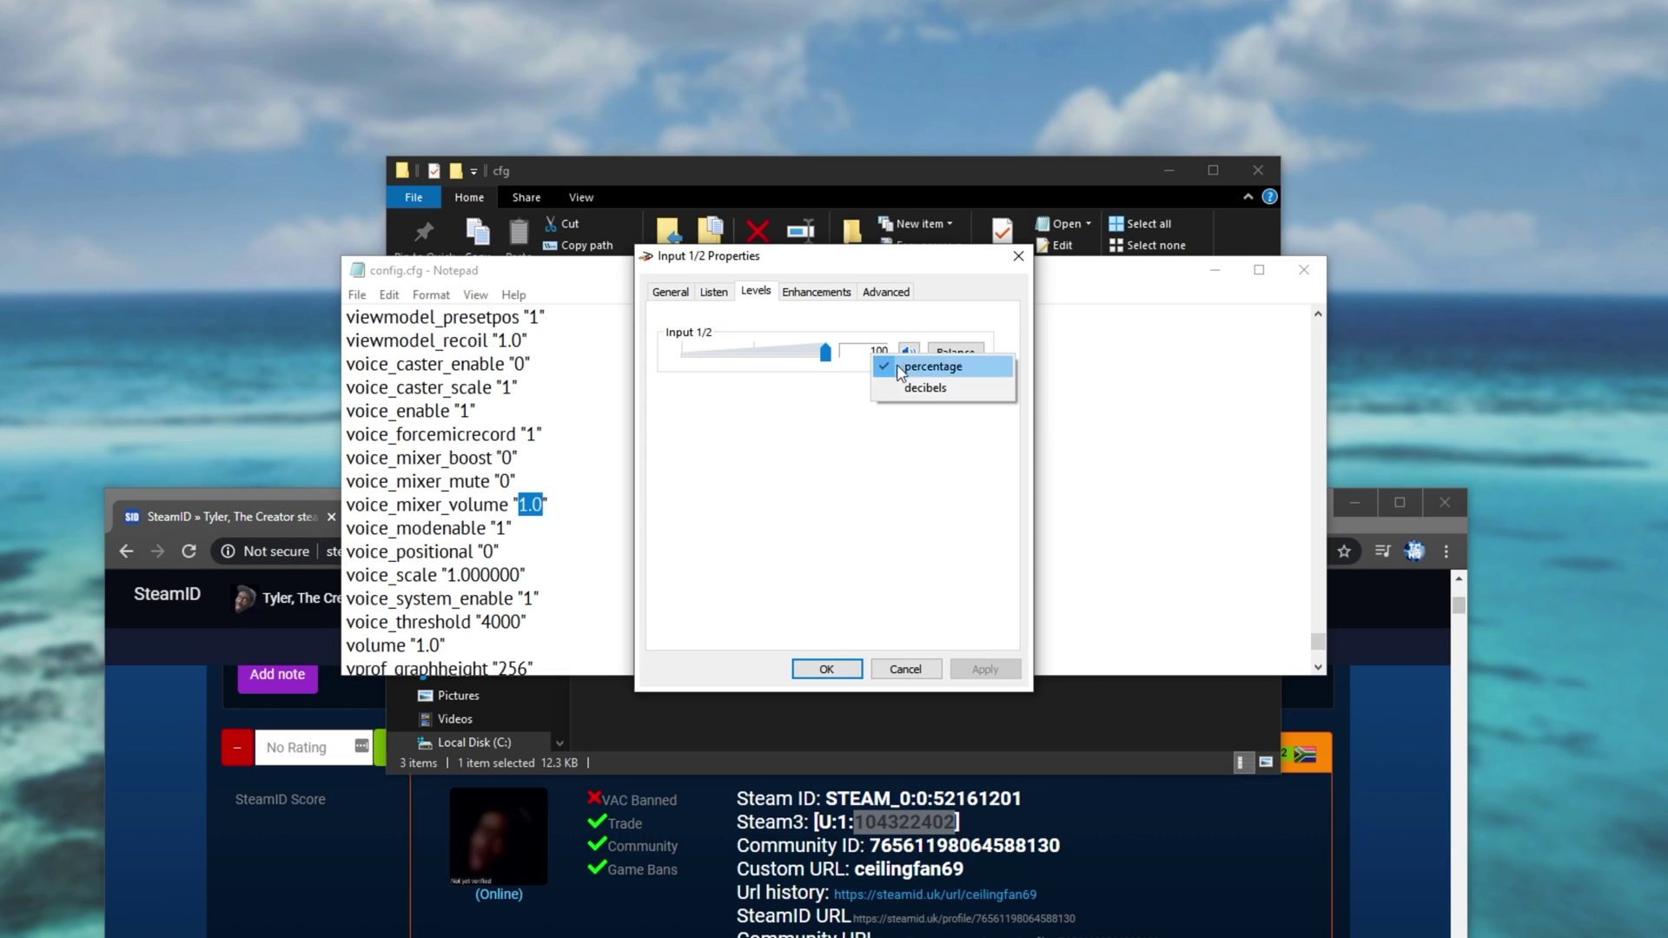
left_click(912, 370)
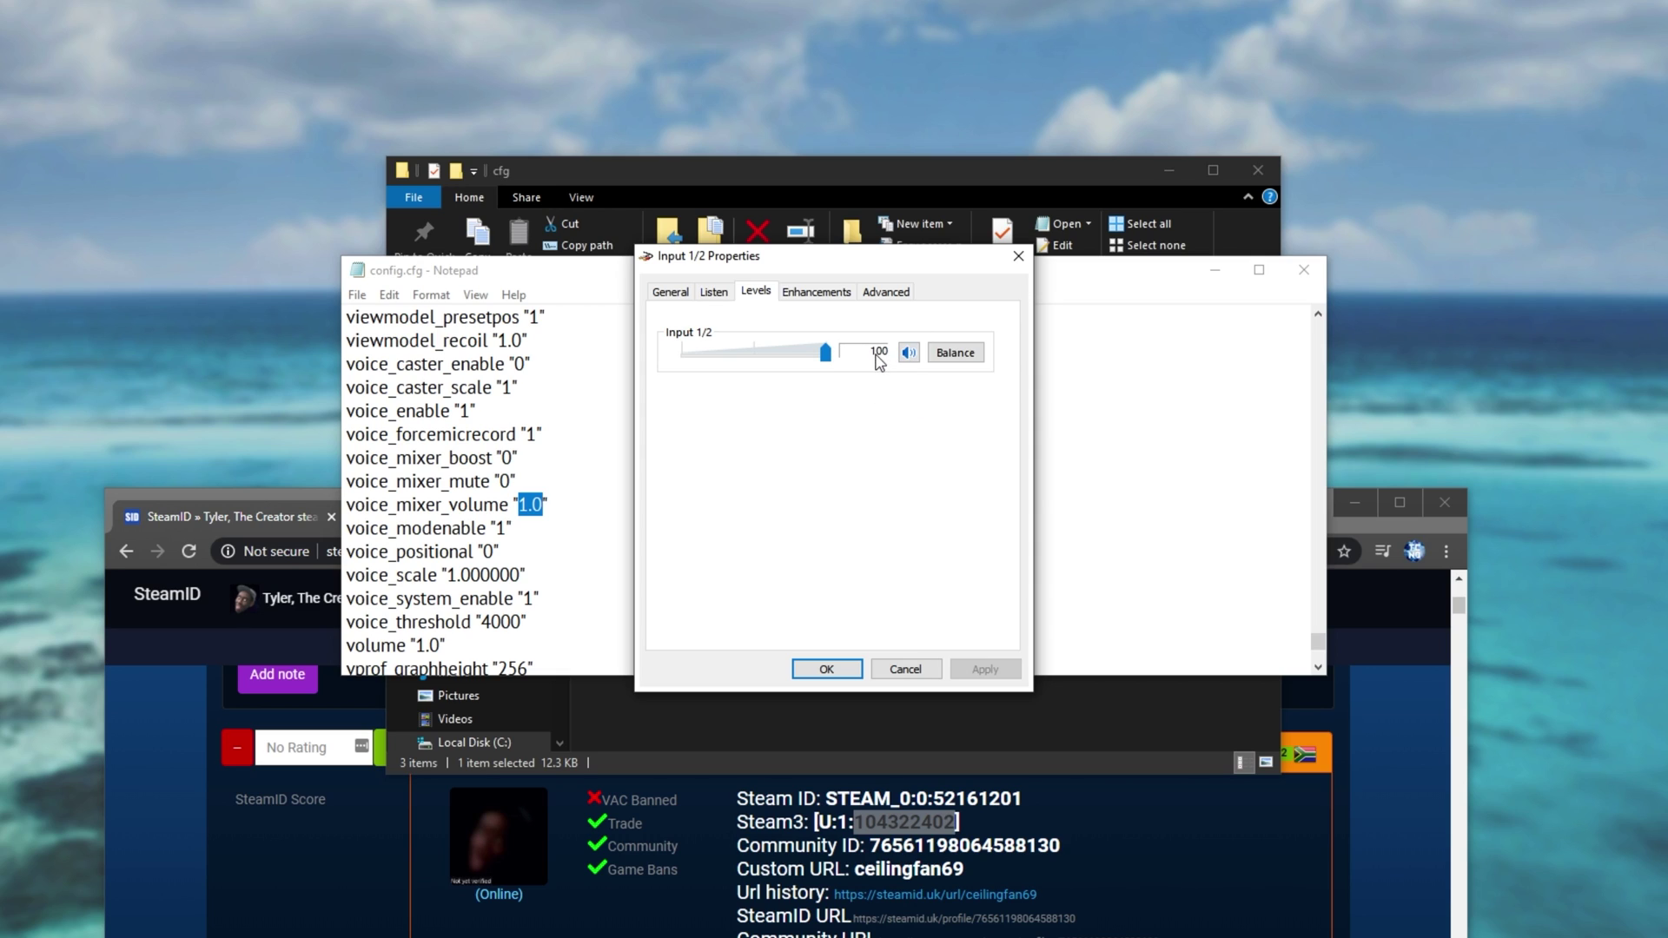
Change voice_mixer_volume to 0.63, then set it back to 1.0
left_click(588, 277)
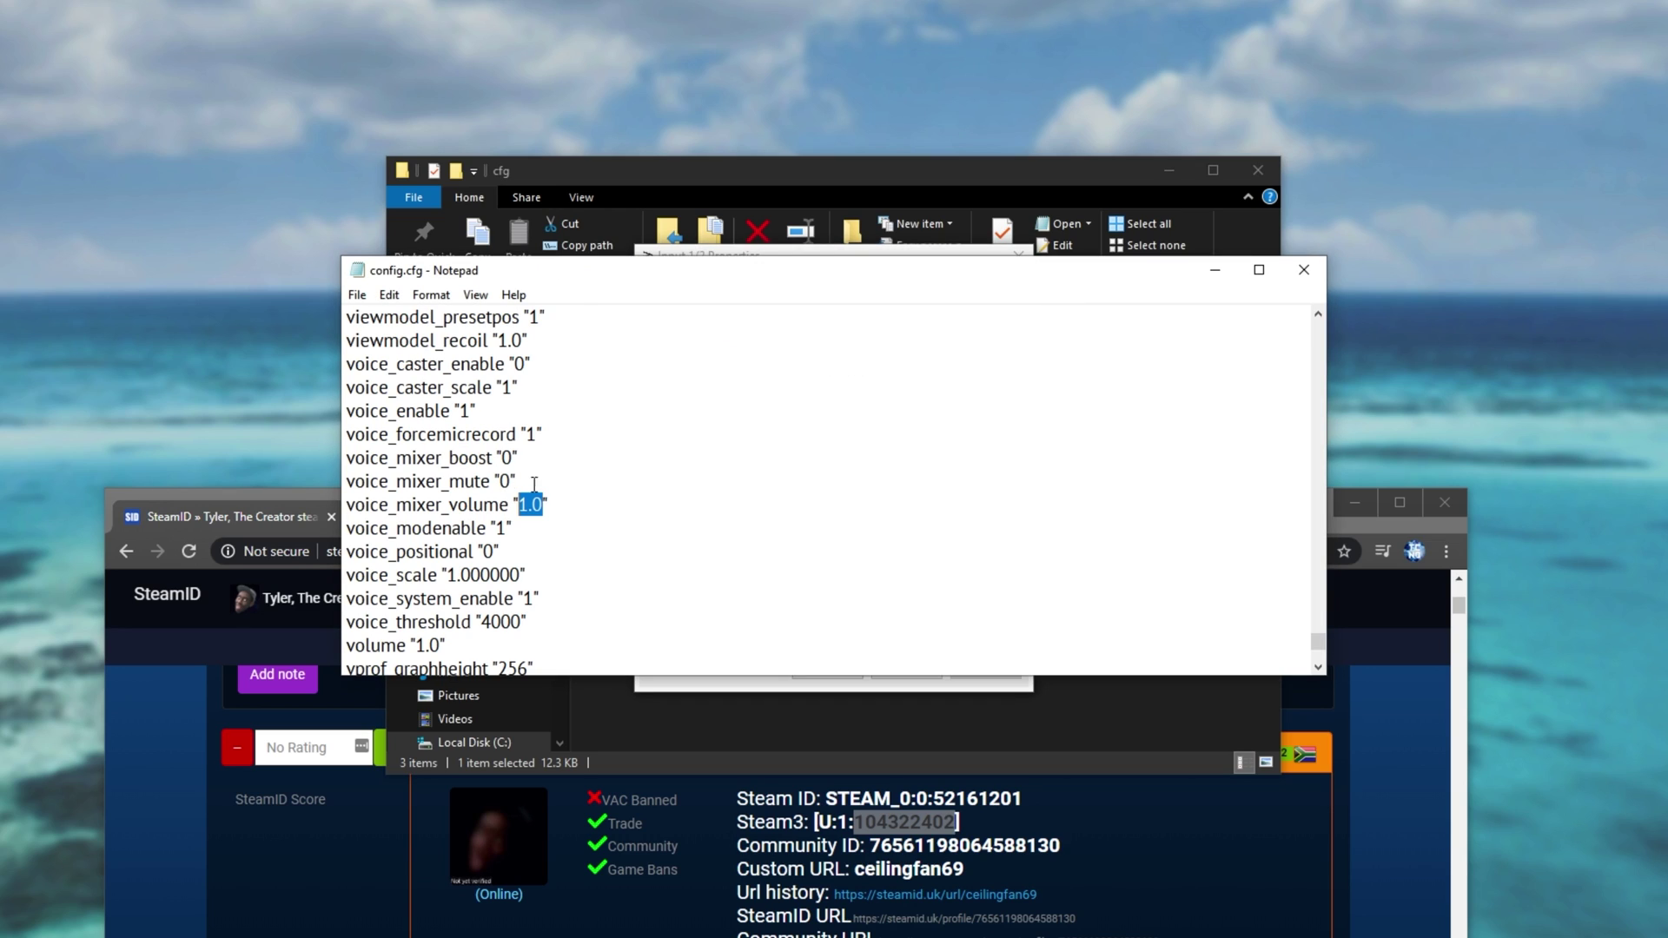
left_click_drag(532, 505, 543, 508)
left_click_drag(521, 507, 540, 505)
left_click(778, 687)
left_click(511, 518)
type("0.6")
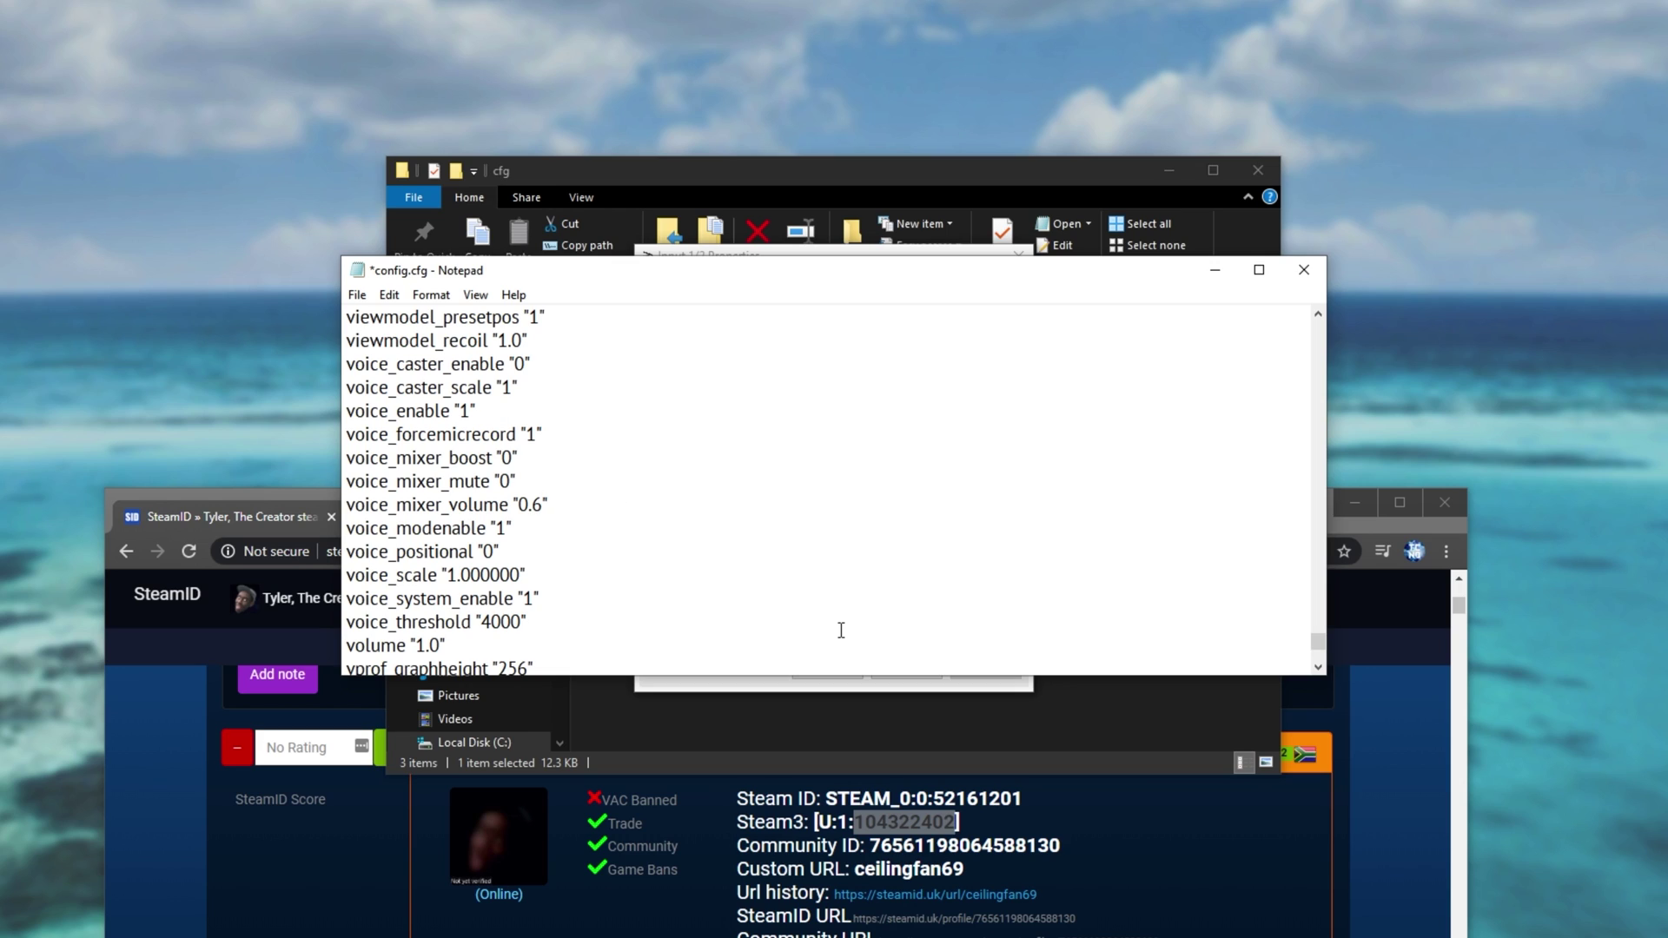
type("3")
left_click_drag(556, 505, 519, 504)
type("1.0")
Save config.cfg and close Notepad
left_click(357, 295)
left_click(387, 382)
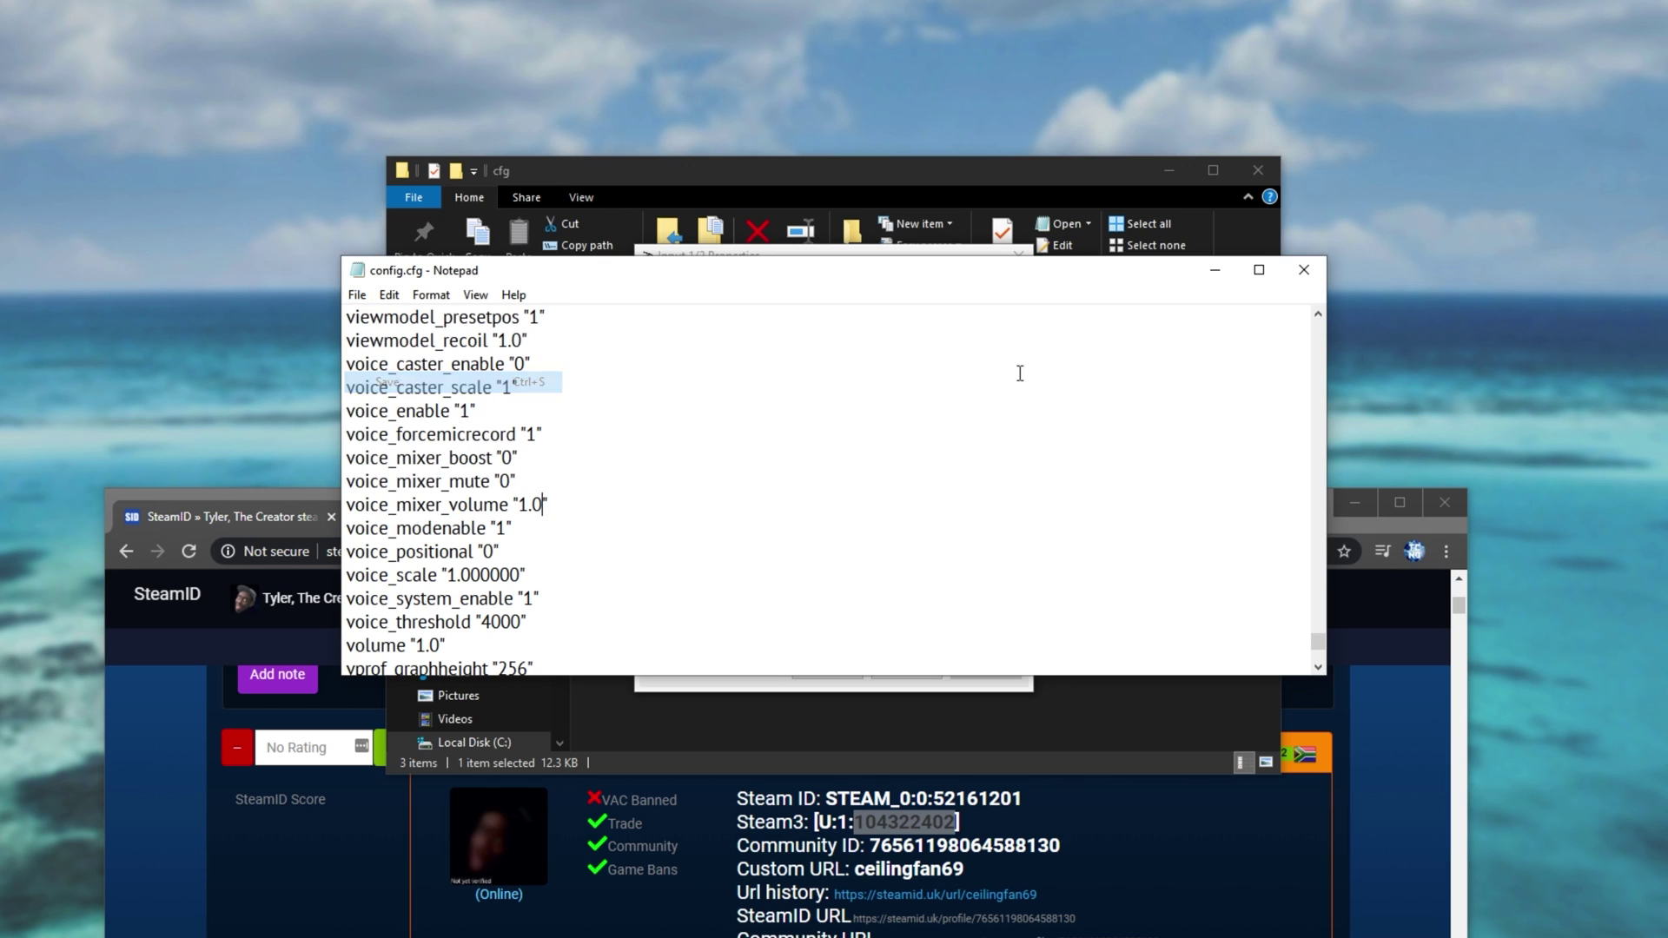
left_click(1304, 270)
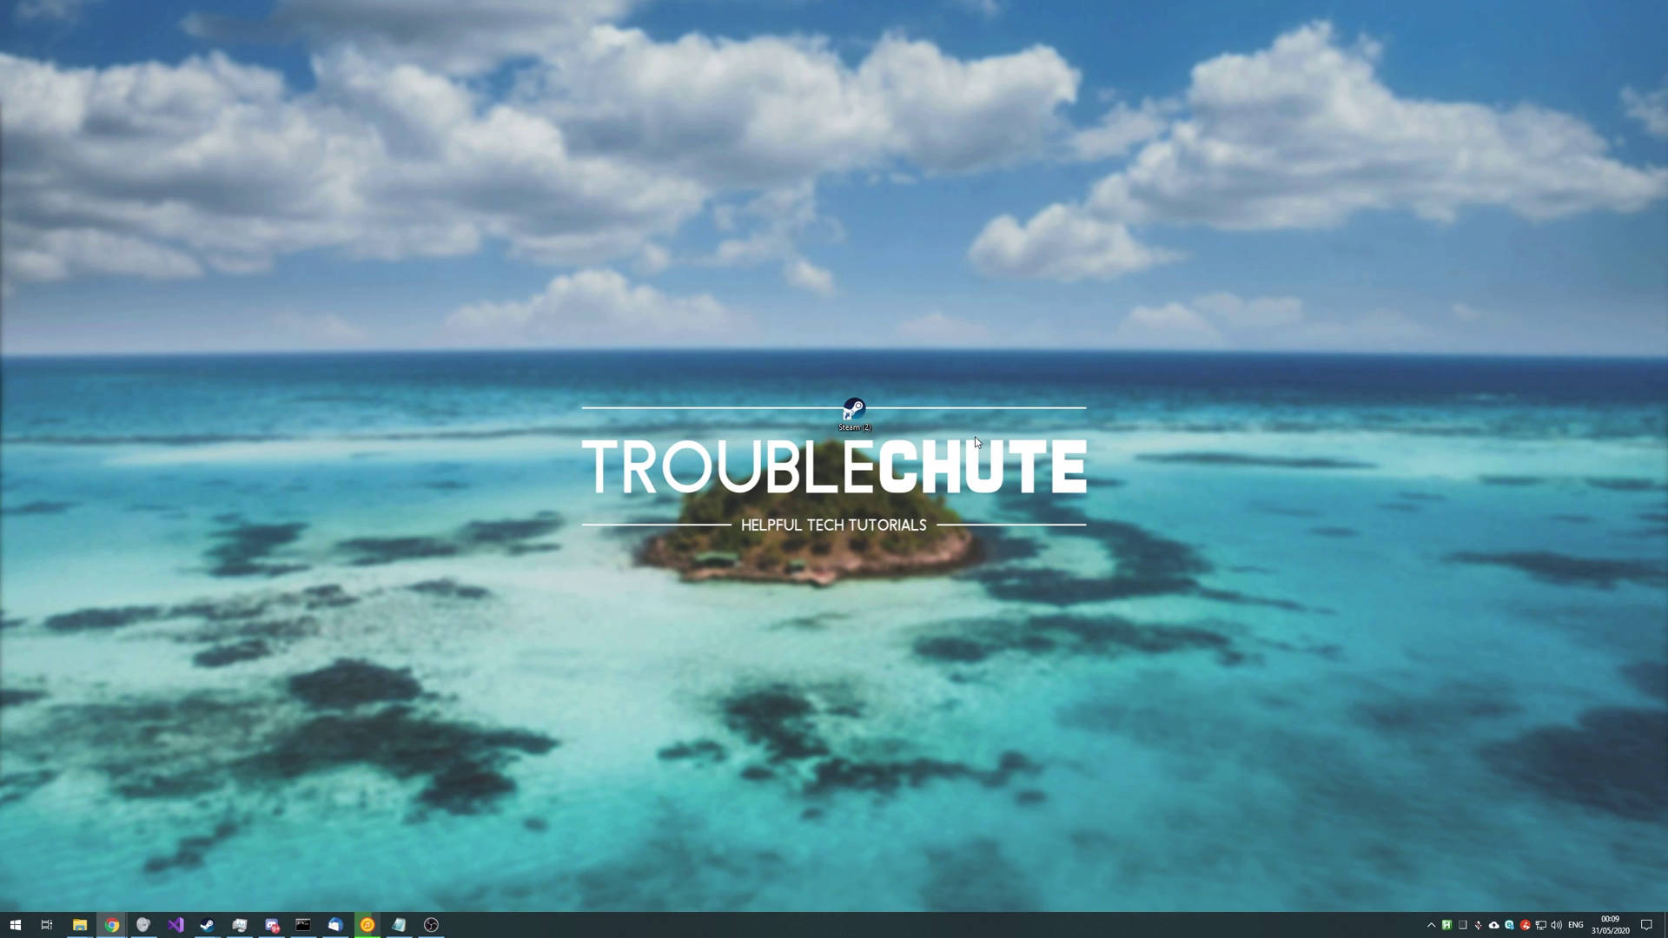